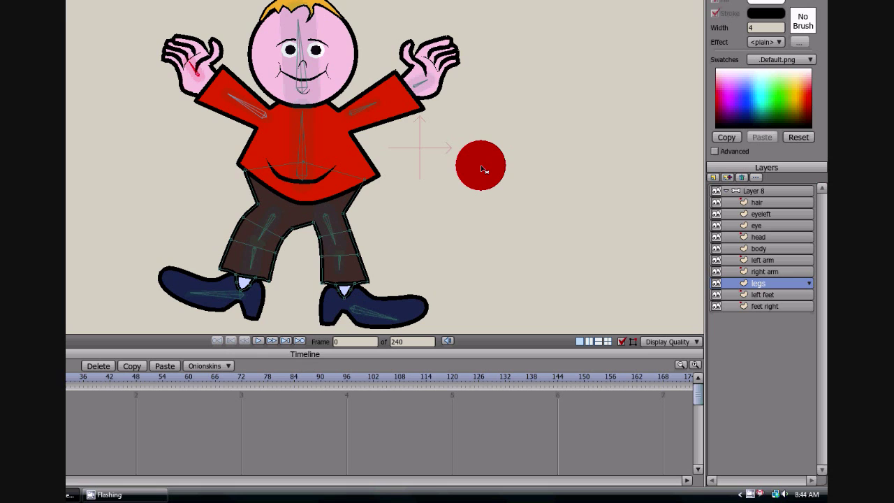
Step: Test the left-hand arm and hand bones and the torso bone with Manipulate Bones to check how the body deforms
mouse_move(482, 169)
mouse_down()
mouse_move(397, 110)
mouse_move(307, 180)
mouse_up()
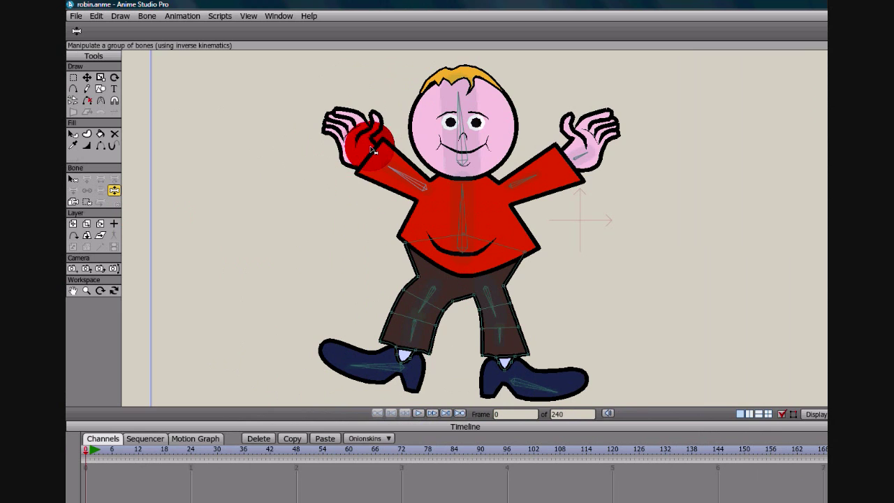
drag(354, 139, 329, 193)
drag(394, 199, 380, 167)
drag(499, 228, 519, 205)
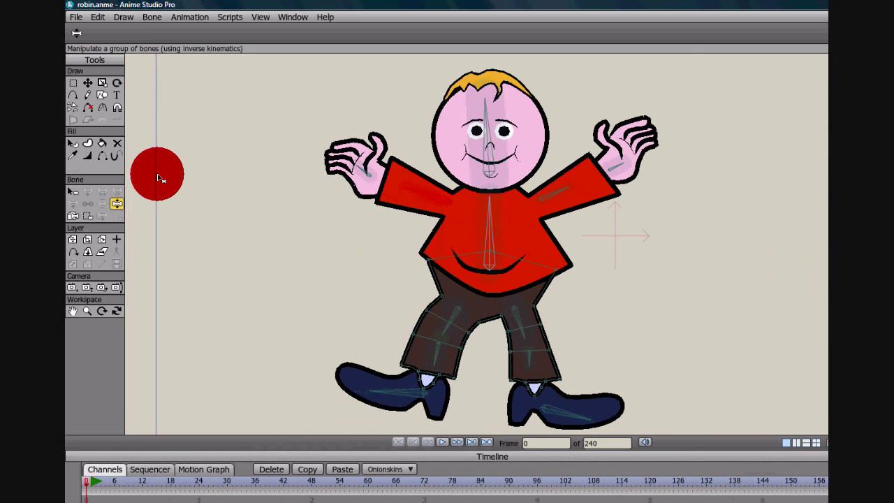
drag(488, 238, 487, 219)
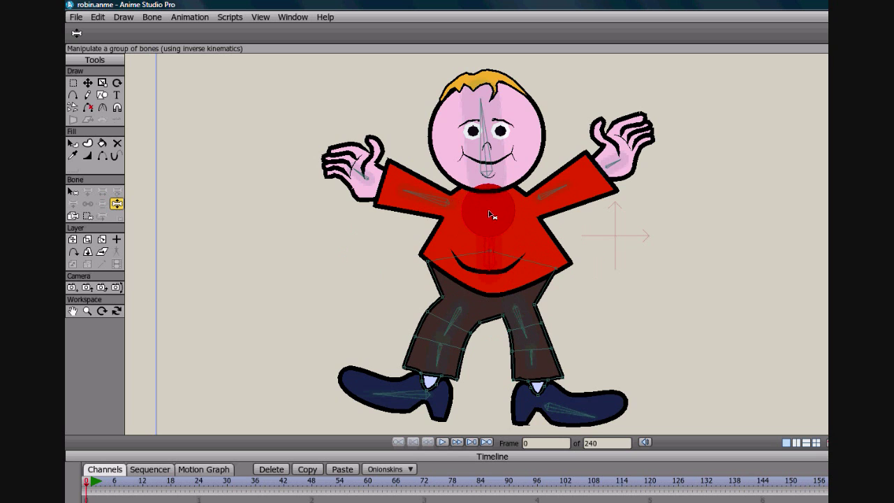
drag(491, 215, 496, 259)
Step: Test the thigh bones of both legs and the left-hand foot bone to check how the legs deform
mouse_move(452, 326)
mouse_down()
mouse_move(466, 318)
mouse_move(442, 316)
mouse_move(469, 324)
mouse_move(456, 328)
mouse_up()
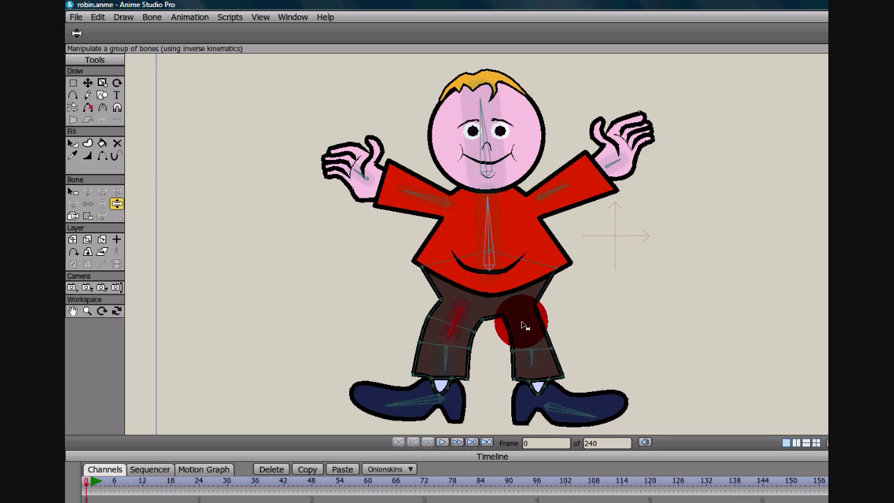
drag(524, 325, 552, 342)
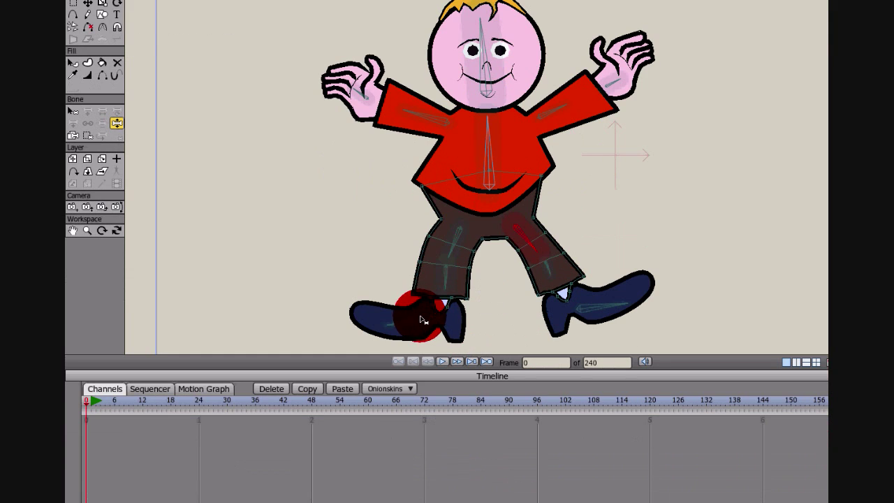
mouse_move(423, 319)
mouse_down()
mouse_move(417, 305)
mouse_move(409, 319)
mouse_move(432, 342)
mouse_move(395, 318)
mouse_move(405, 301)
mouse_move(426, 305)
mouse_up()
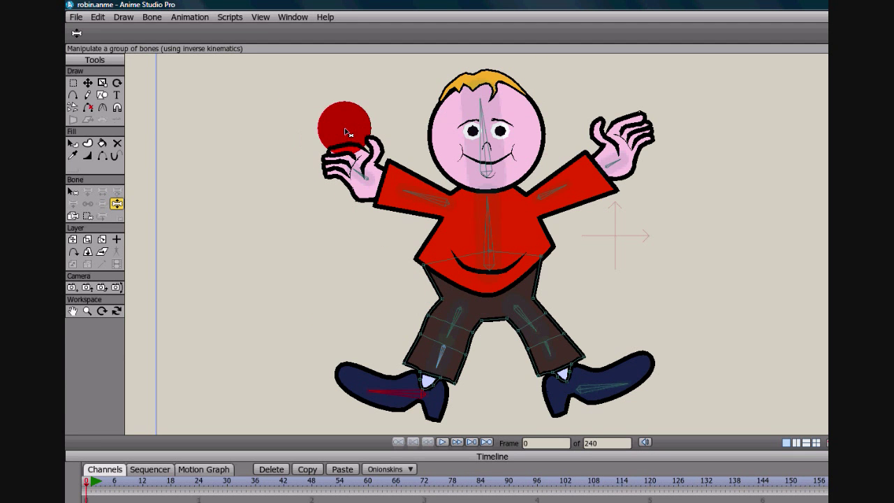
Step: Test the head bone, the left-hand arm bone and the left-hand thigh bone for unwanted movement of other body parts
mouse_move(482, 127)
mouse_down()
mouse_move(498, 138)
mouse_move(484, 111)
mouse_move(487, 127)
mouse_up()
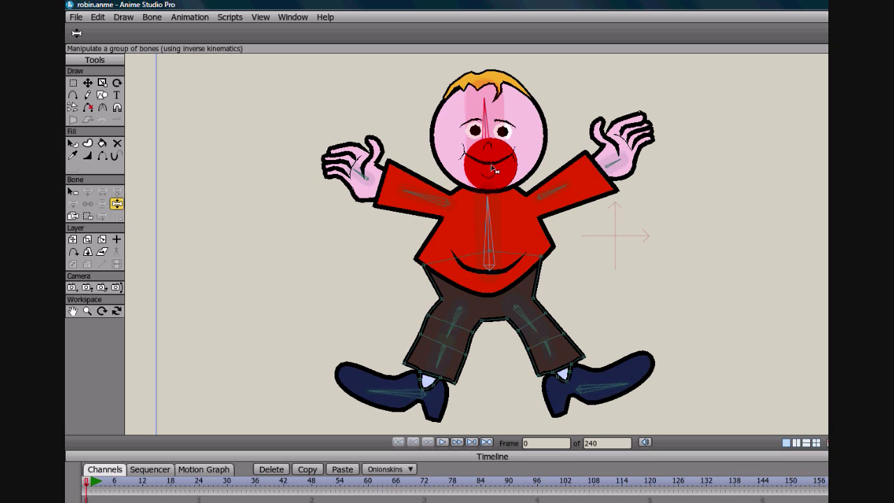
drag(412, 200, 383, 210)
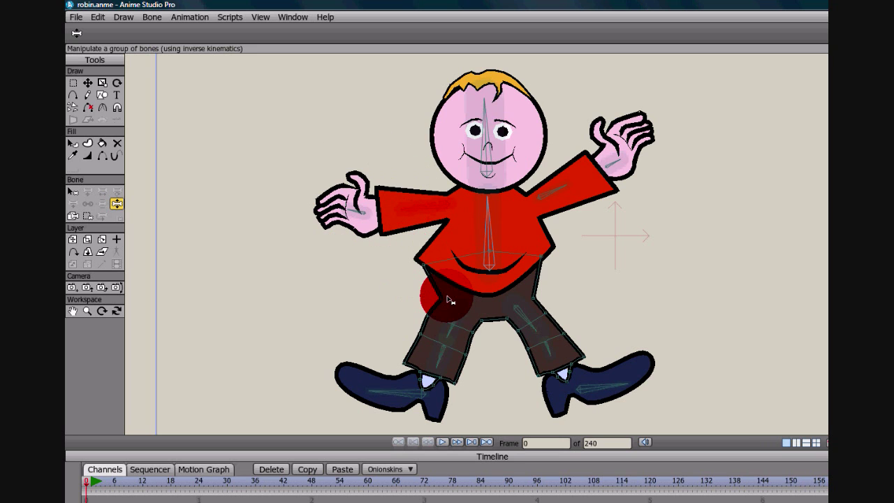
drag(456, 326, 457, 349)
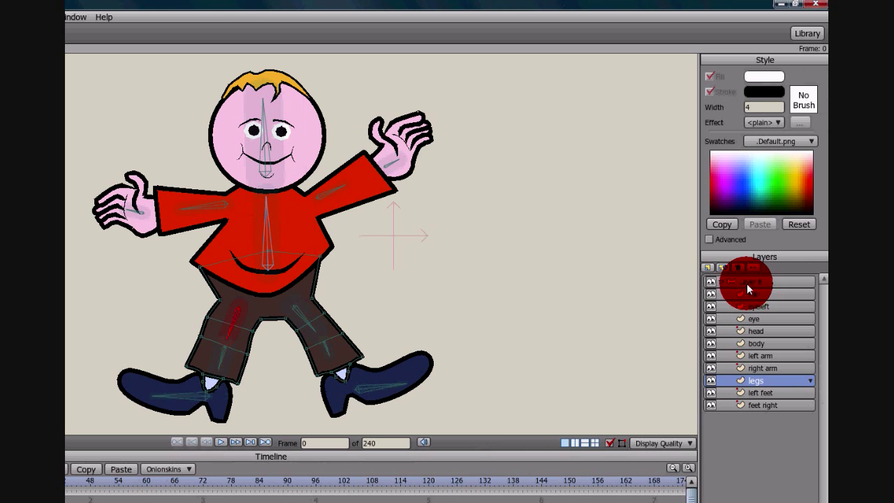
Step: On bone layer Layer 8, increase the left-hand lower-leg bone's strength until its influence area spreads over the neighbouring leg
click(746, 284)
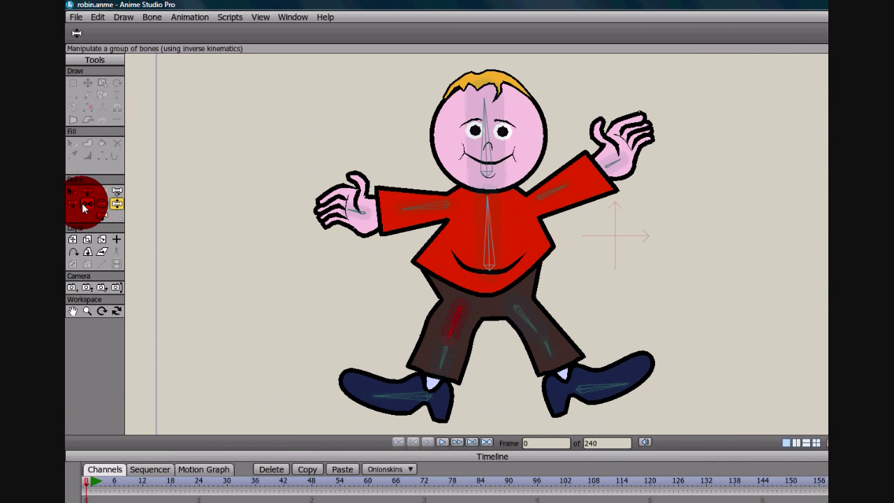
click(102, 204)
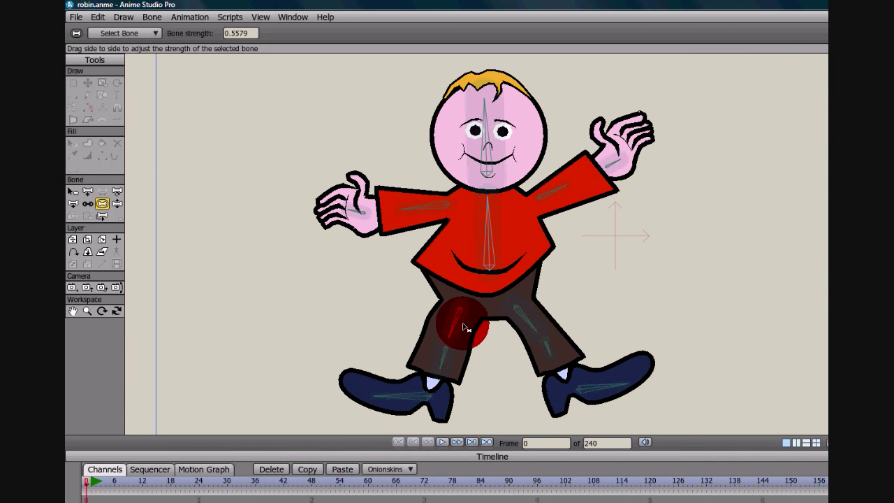
click(447, 361)
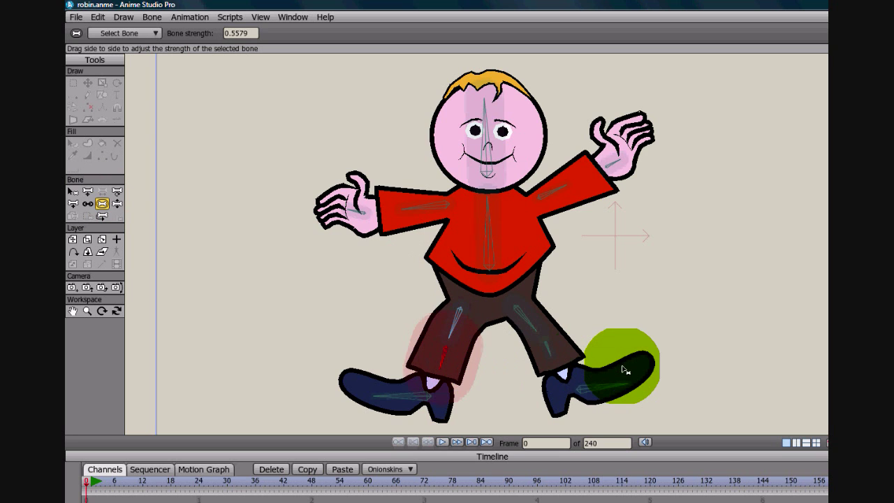
drag(618, 370, 893, 366)
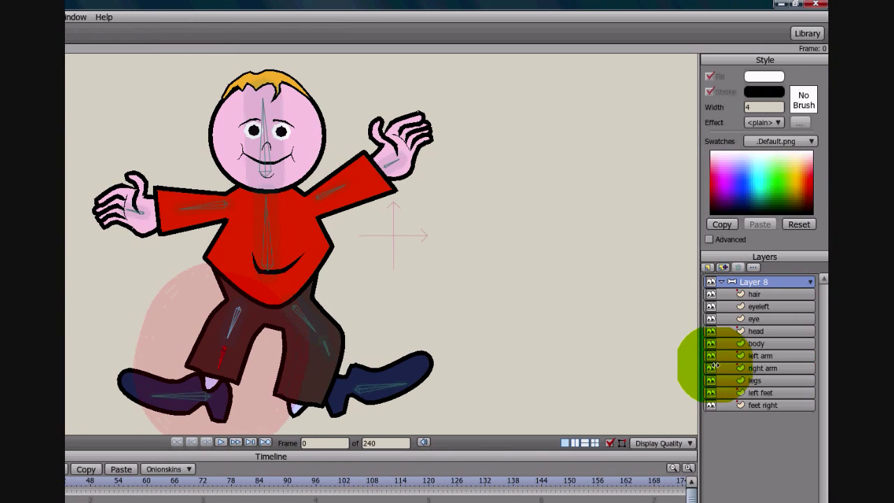
drag(715, 365, 721, 365)
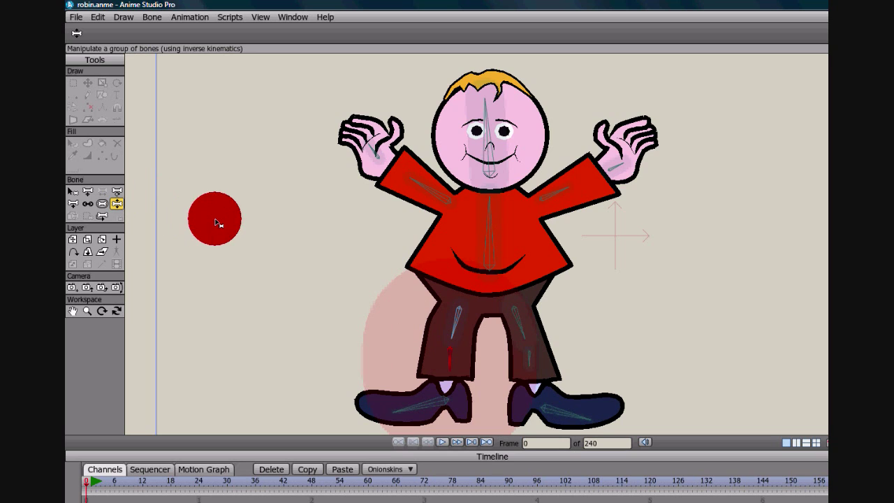
Step: Reduce the bone strength of the left-hand lower-leg and foot bones to 0
click(108, 207)
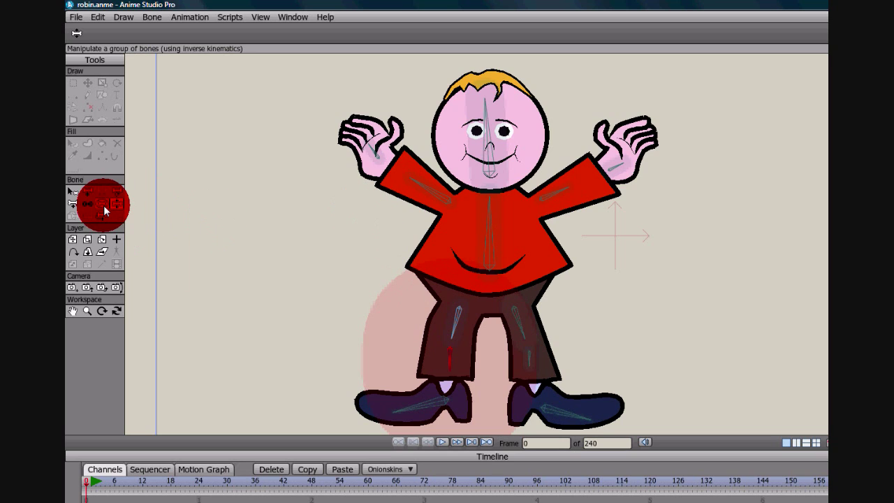
click(103, 205)
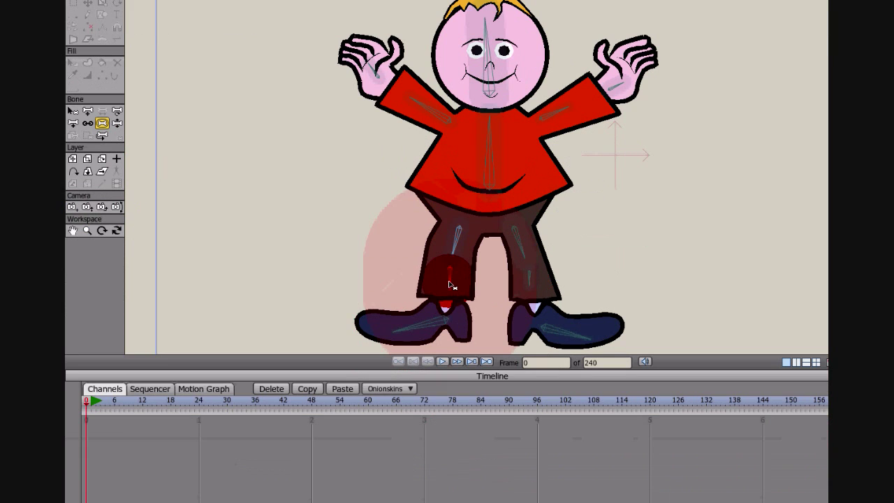
drag(431, 281, 178, 280)
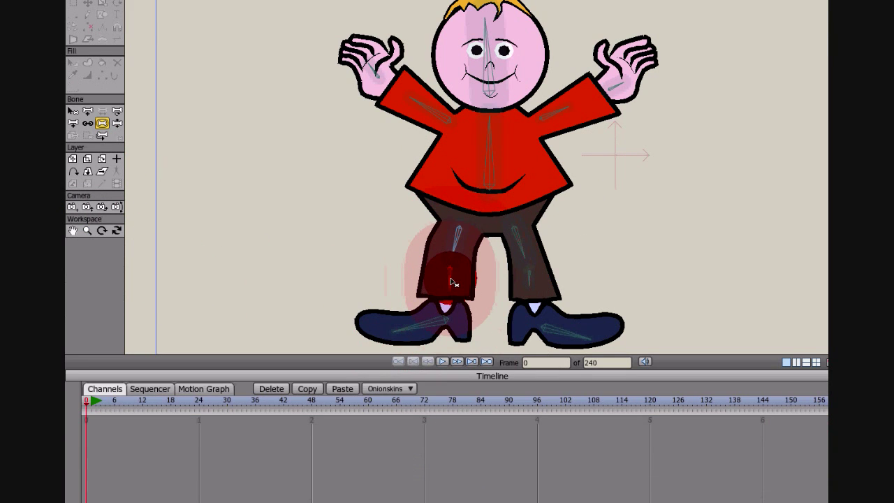
drag(450, 282, 230, 285)
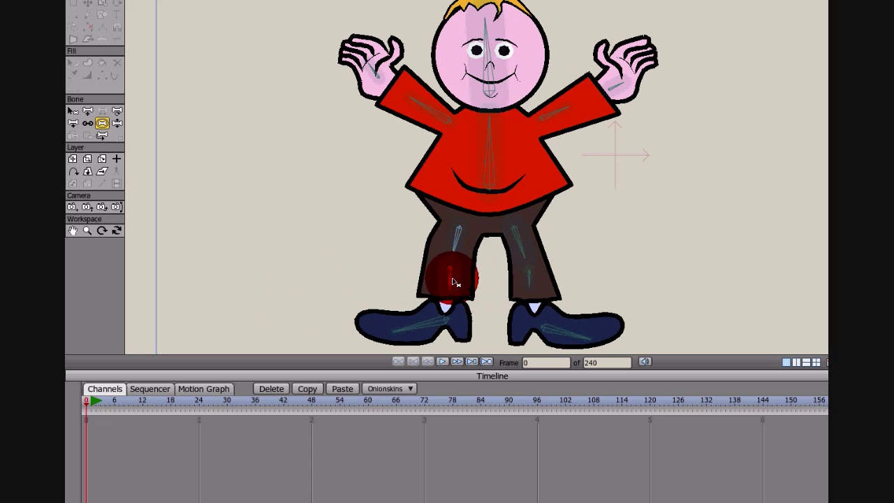
drag(453, 281, 255, 298)
drag(441, 324, 374, 325)
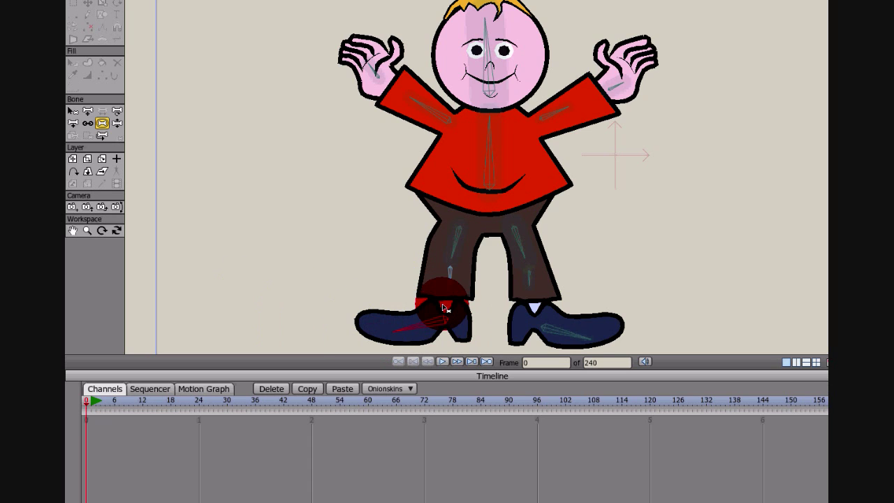
Step: Reduce the bone strength to 0 for the right-hand foot and leg bones and the left-hand thigh bone
click(566, 321)
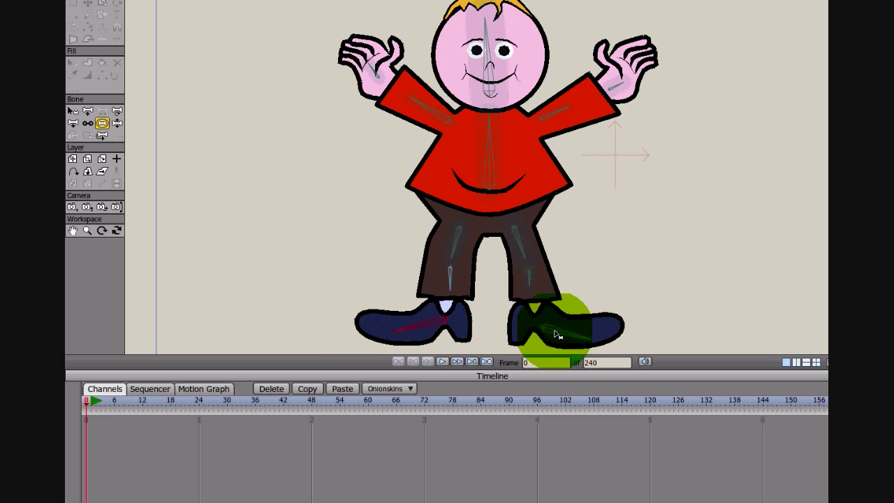
click(534, 278)
click(439, 247)
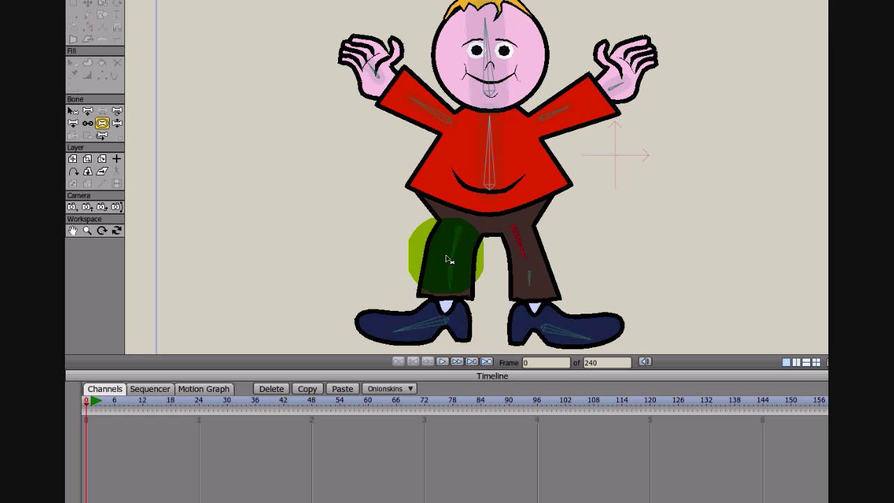
drag(458, 243, 349, 249)
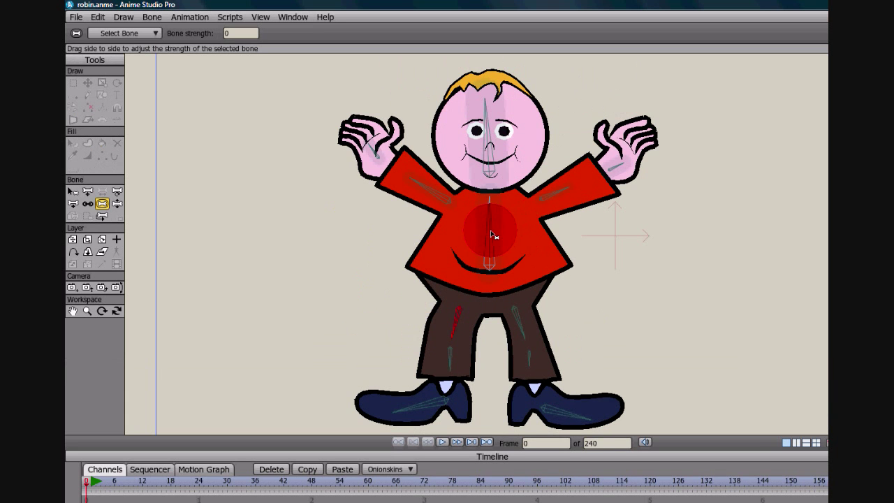
Step: Reduce the bone strength to 0 for the torso, the head and both arm and hand bones
drag(495, 235, 304, 248)
drag(437, 194, 288, 211)
drag(369, 150, 257, 179)
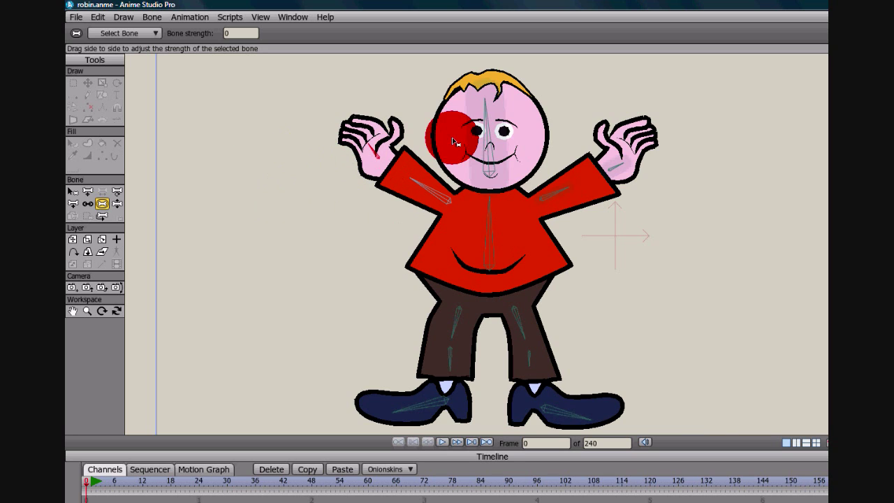
drag(490, 144, 343, 159)
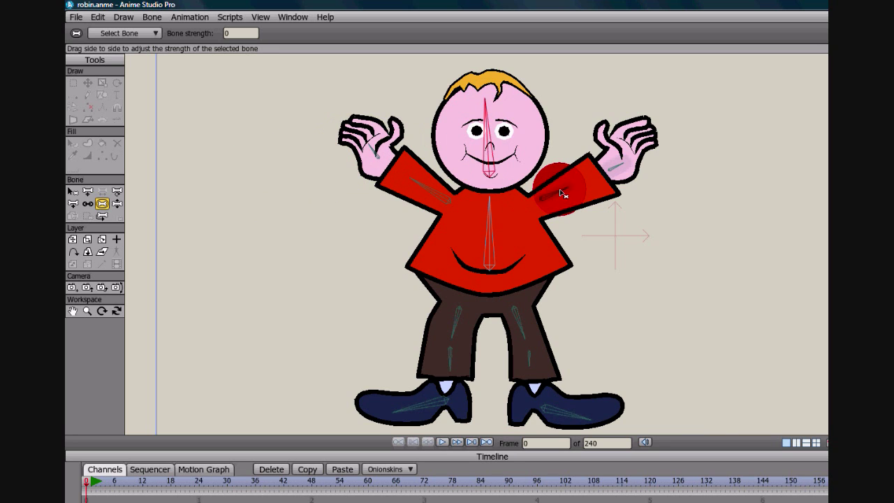
drag(559, 189, 462, 191)
drag(615, 166, 516, 174)
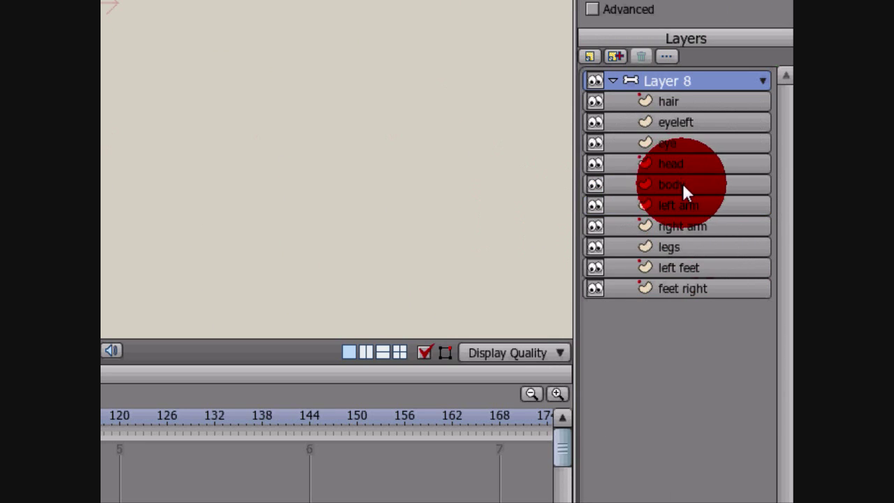
Step: On the body layer, add a line across each shoulder from the neck-side corner to the armpit point to separate the sleeves
click(682, 183)
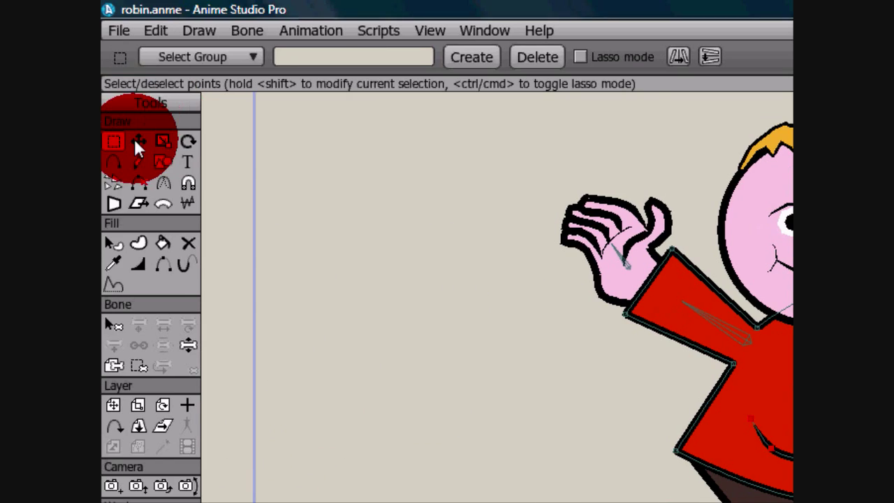
click(114, 161)
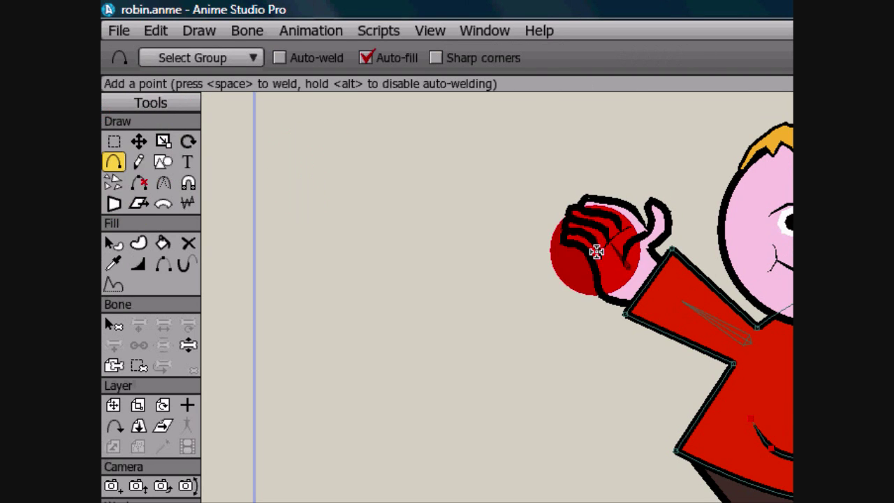
scroll(551, 305, up, 4)
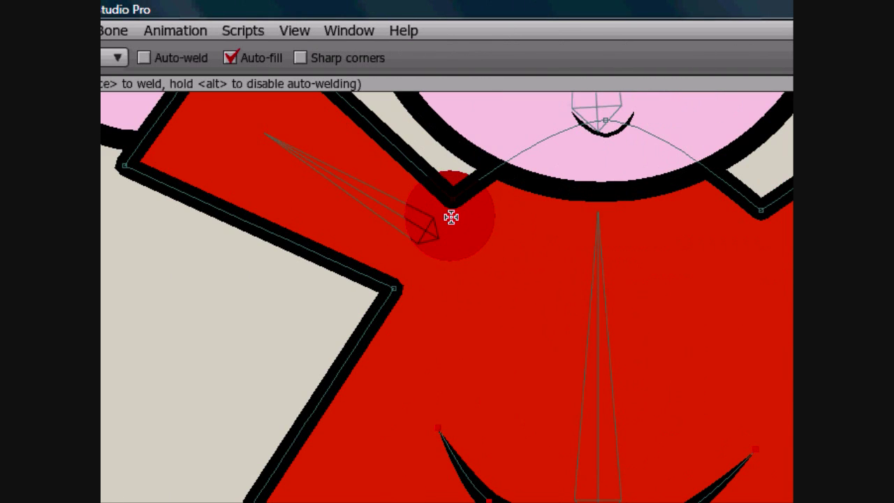
drag(451, 202, 394, 287)
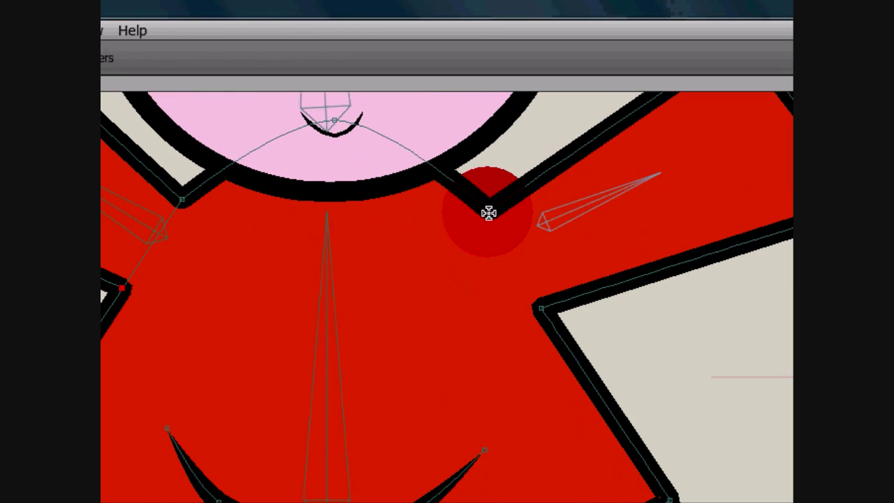
drag(488, 212, 540, 306)
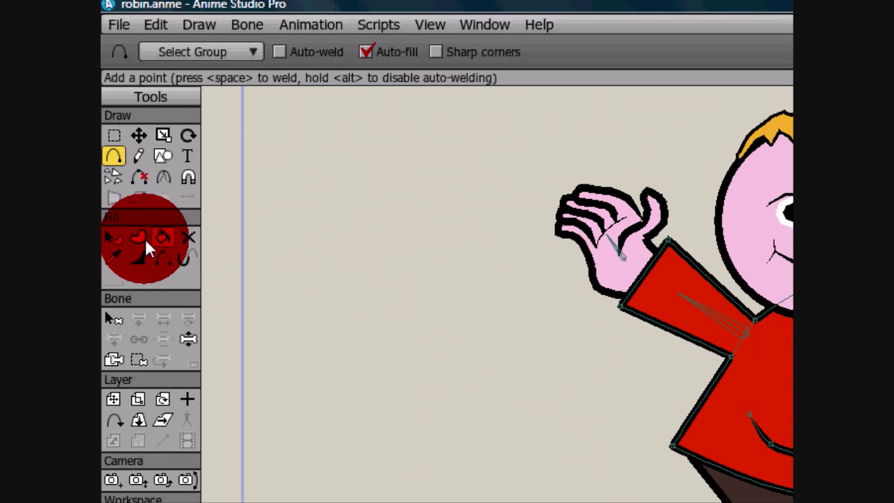
Step: Select the four corner points of the left-hand sleeve and create a separate filled shape from them
click(140, 237)
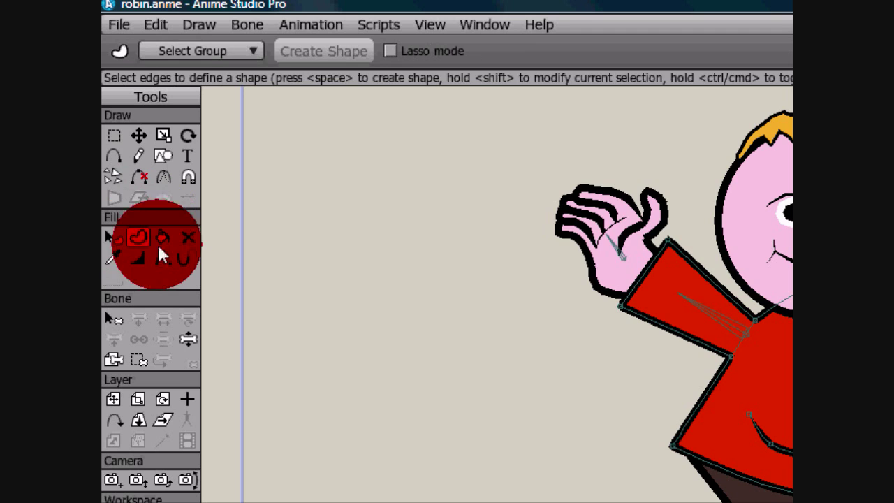
click(623, 207)
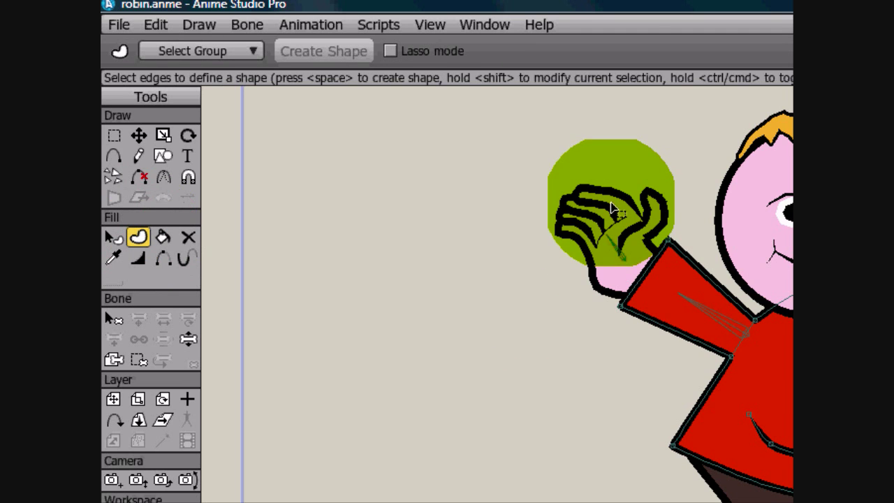
drag(611, 201, 765, 370)
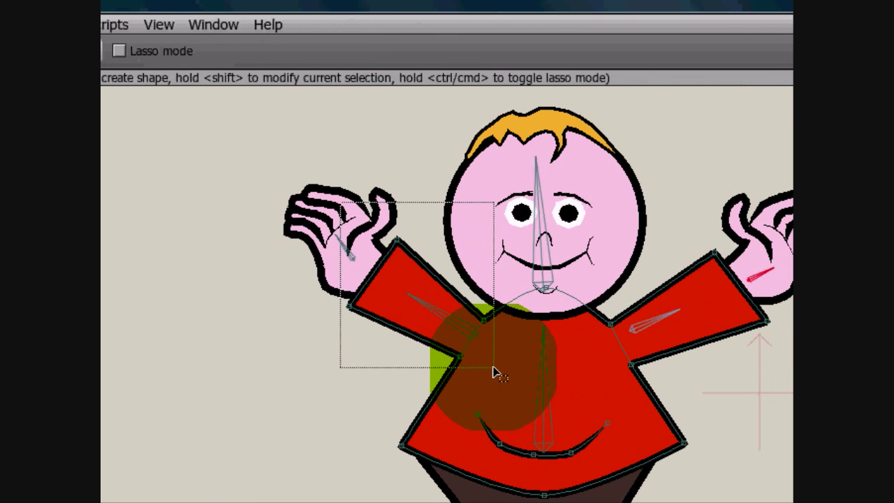
drag(493, 372, 493, 371)
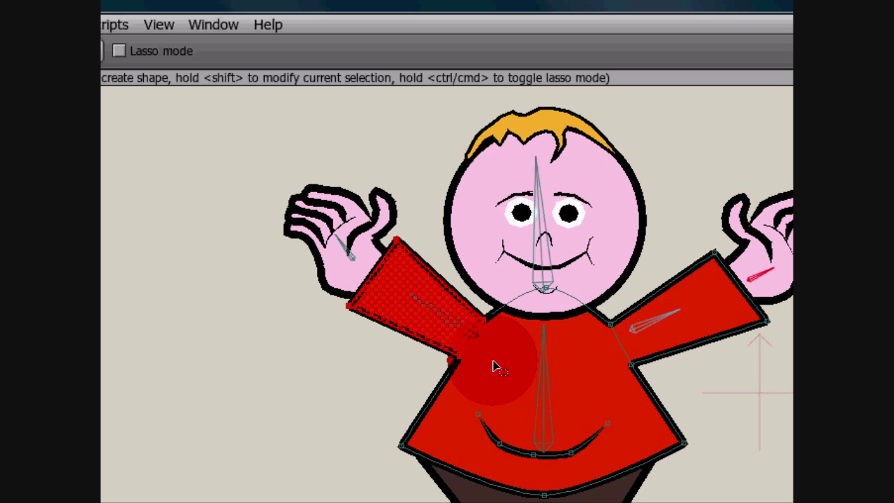
click(354, 369)
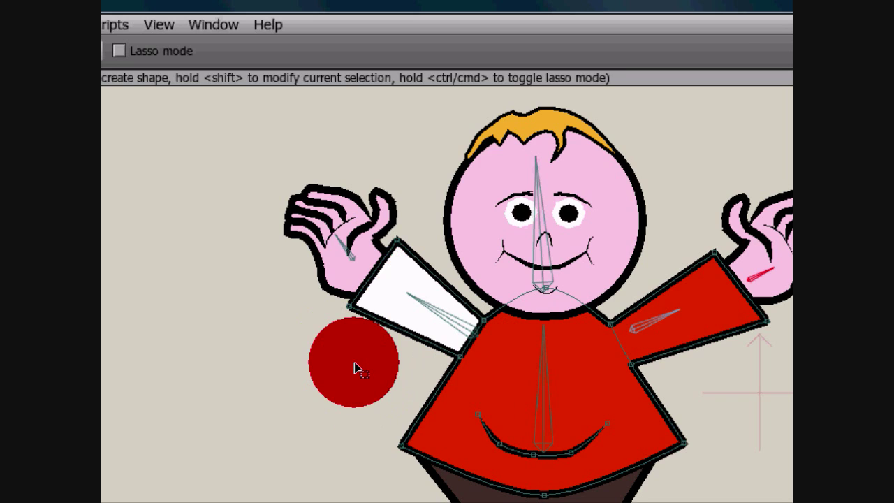
Step: Undo the white-filled shape on the left-hand sleeve
key(ctrl+z)
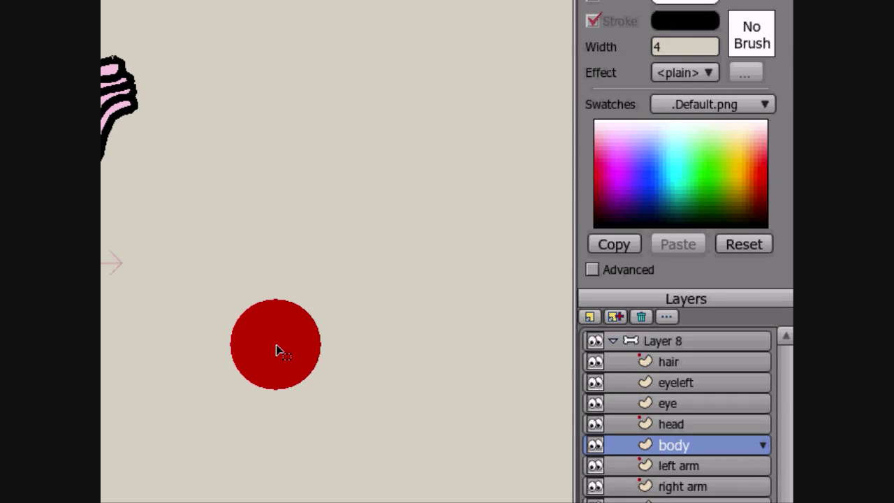
click(595, 271)
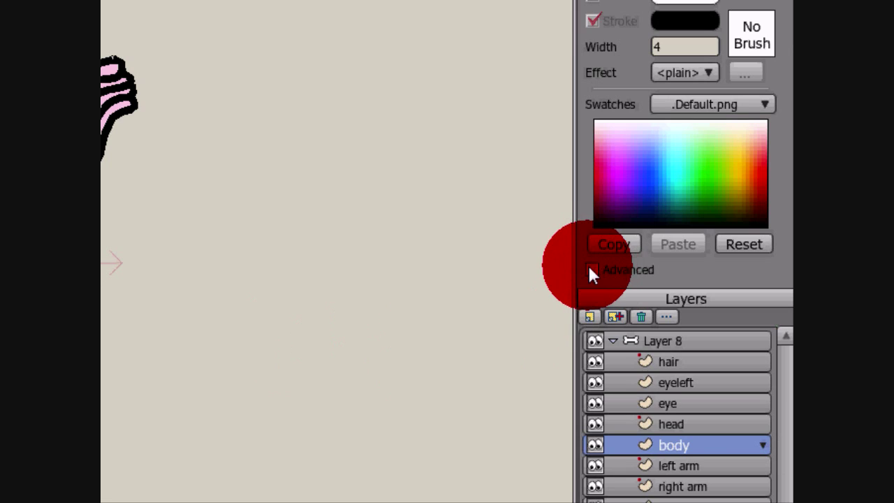
click(765, 131)
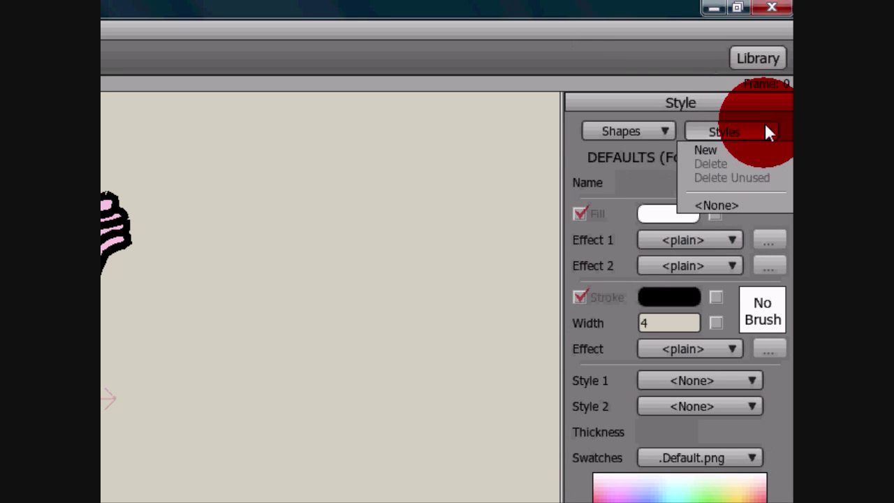
click(763, 131)
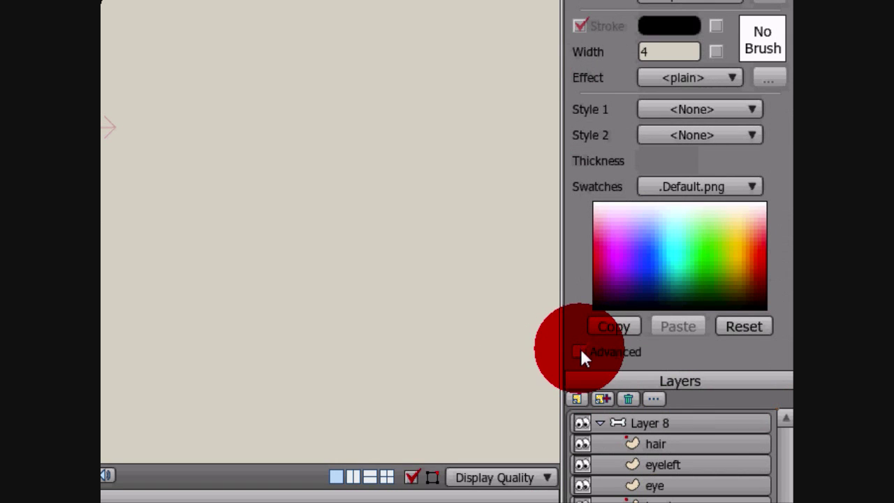
click(578, 351)
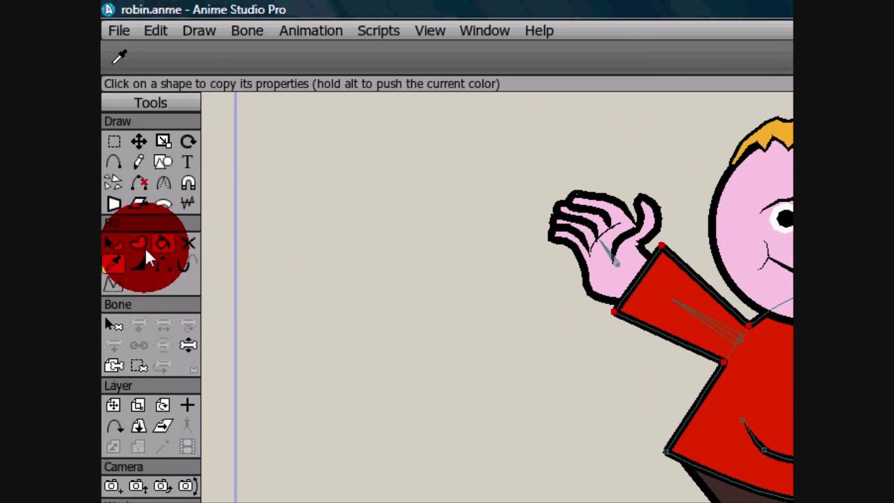
Step: Create a red filled shape from the left-hand sleeve's four points and hide its edge along the shoulder
click(144, 249)
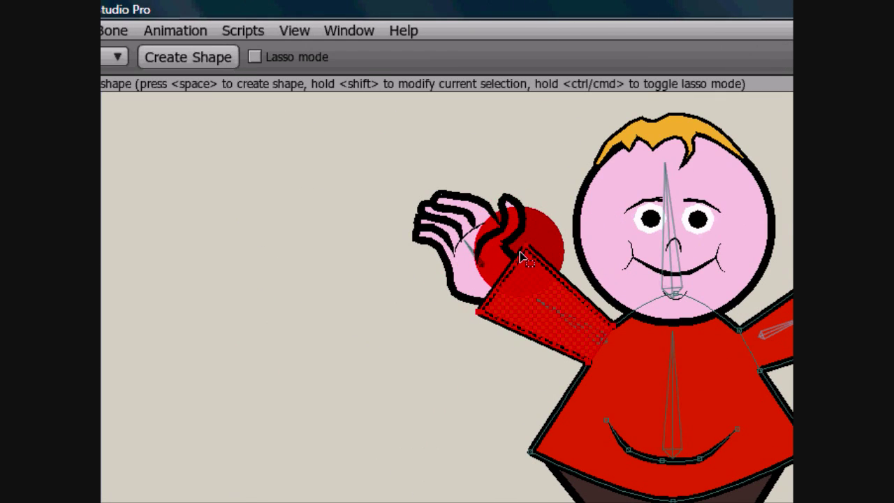
key(space)
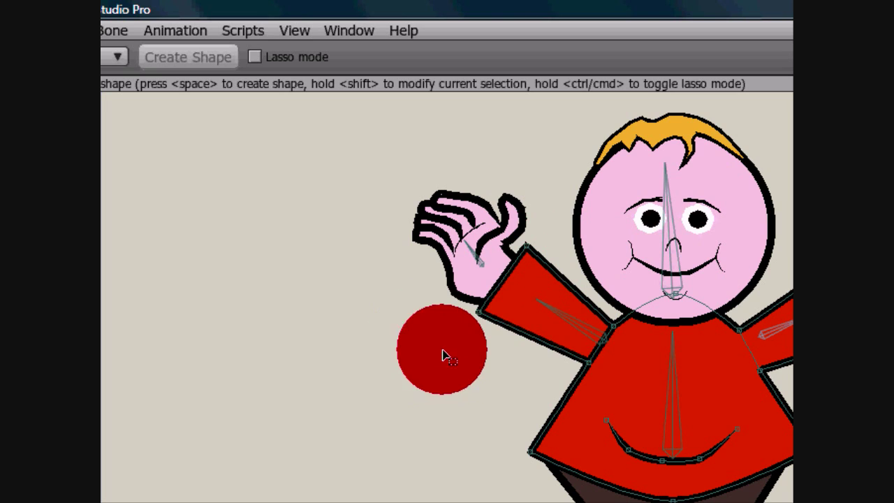
scroll(612, 371, up, 3)
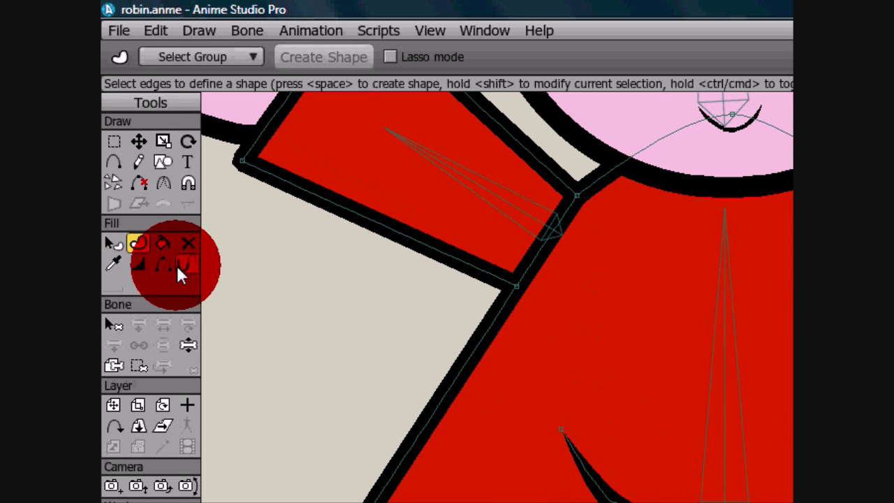
click(163, 264)
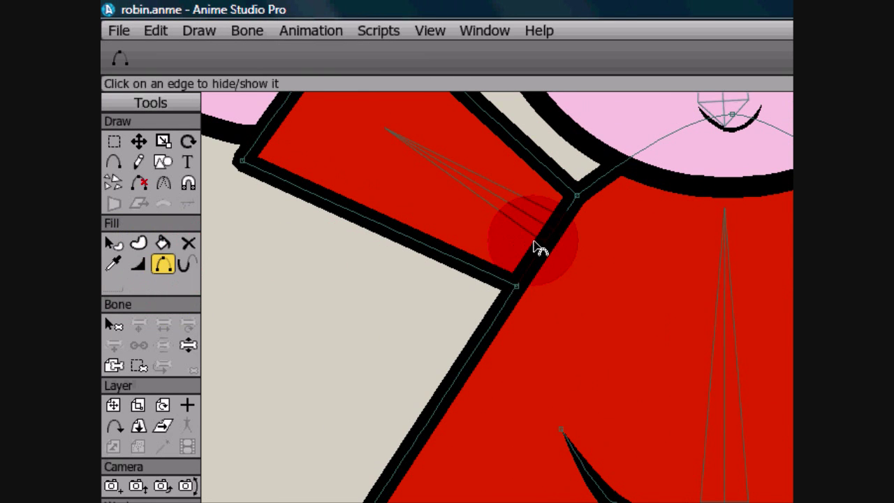
click(540, 249)
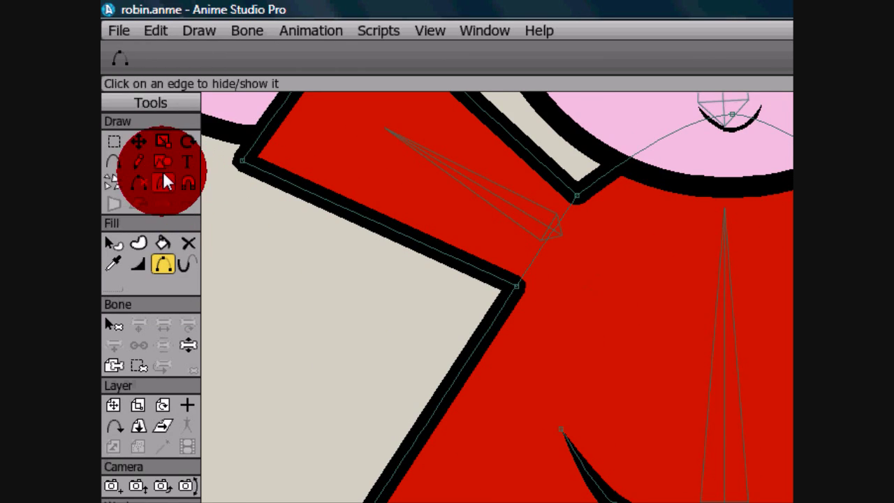
Step: Use the Add Point tool to place a point at the right-hand shoulder corner between neckline and sleeve
click(113, 161)
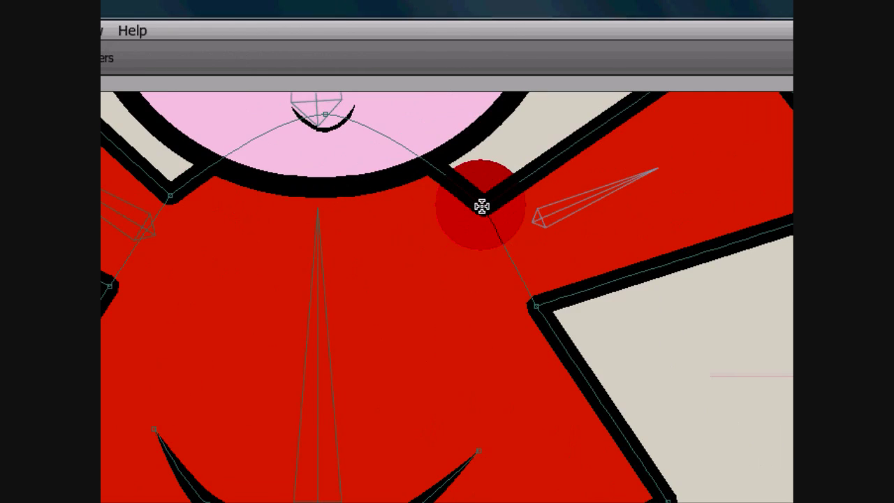
click(482, 206)
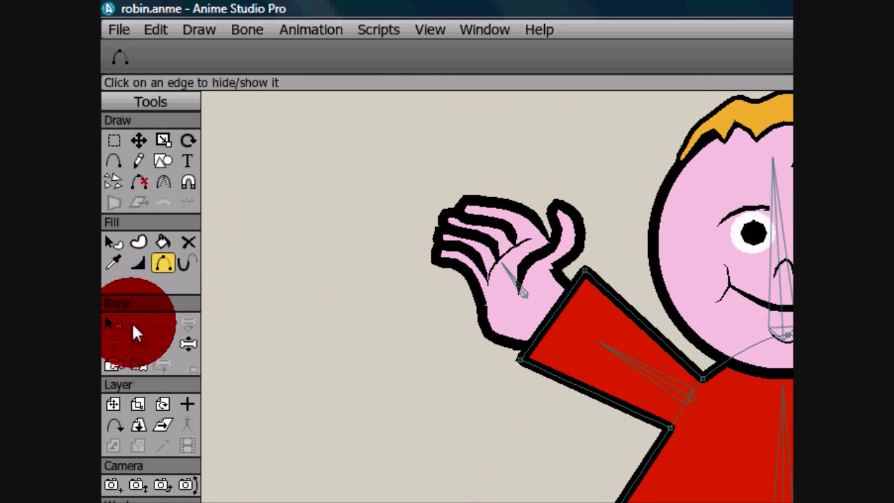
Step: Select the bone in the left-hand sleeve and bind the two cuff points of that sleeve to it
click(139, 365)
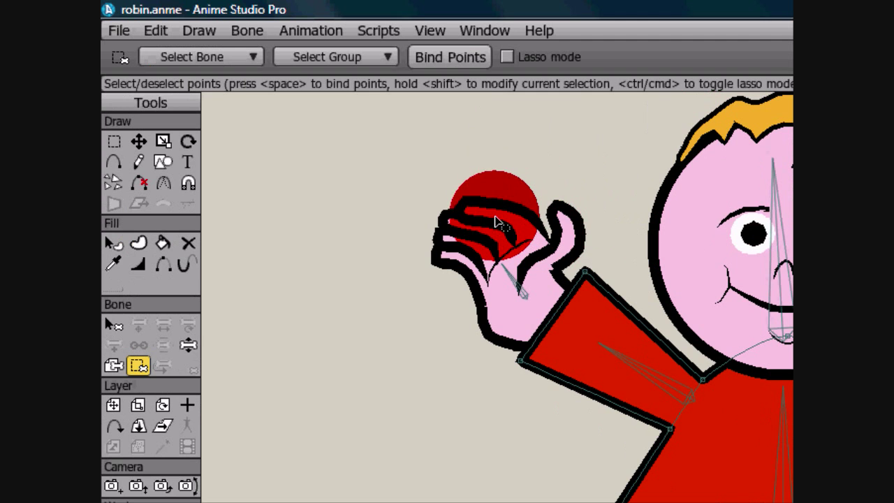
click(114, 326)
click(633, 369)
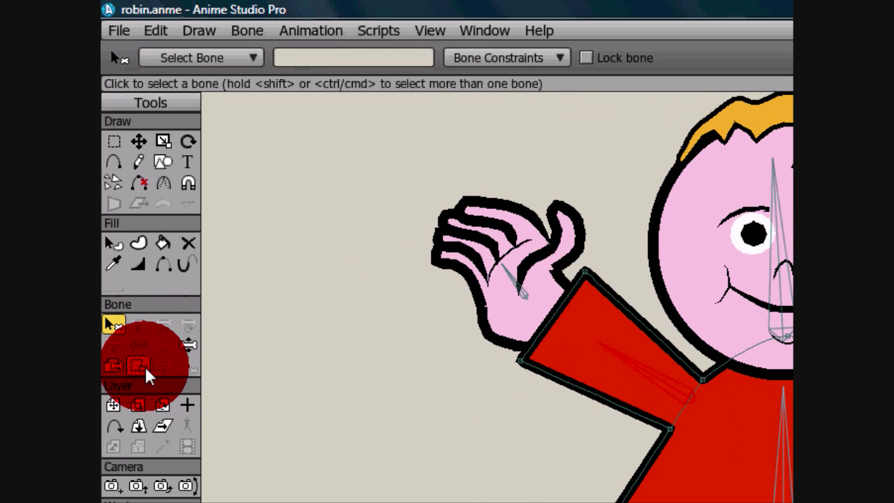
click(143, 369)
drag(493, 227, 605, 399)
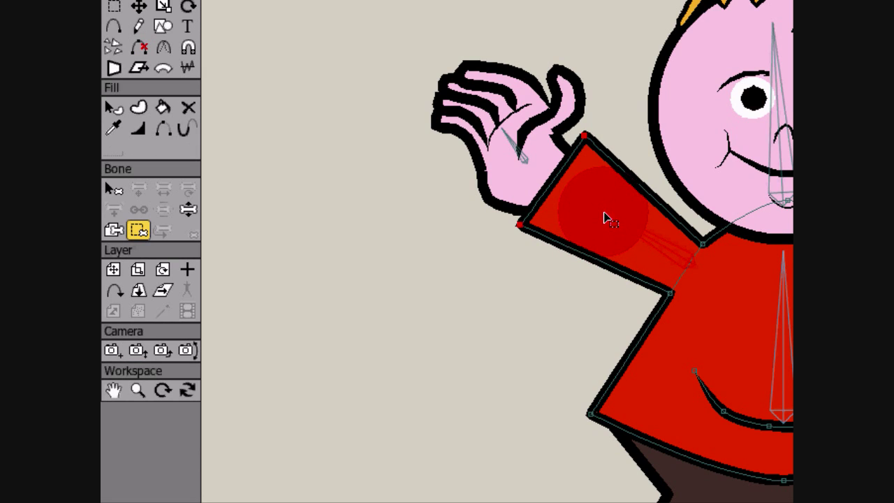
click(515, 365)
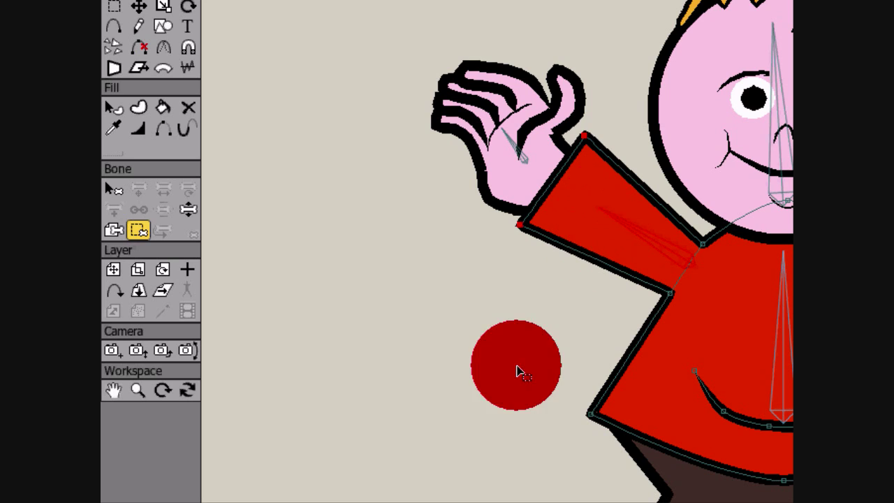
Step: Test the sleeve binding by moving the left-hand arm and hand bones with the Manipulate Bones tool
click(150, 284)
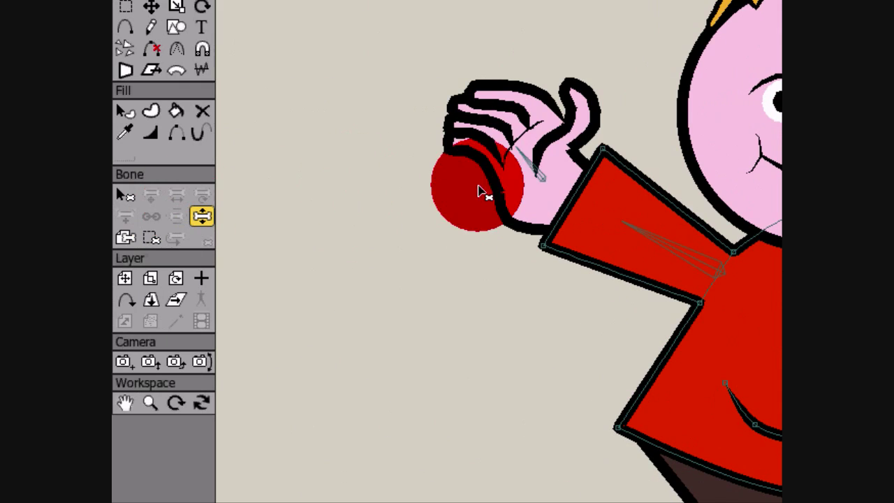
drag(524, 167, 461, 183)
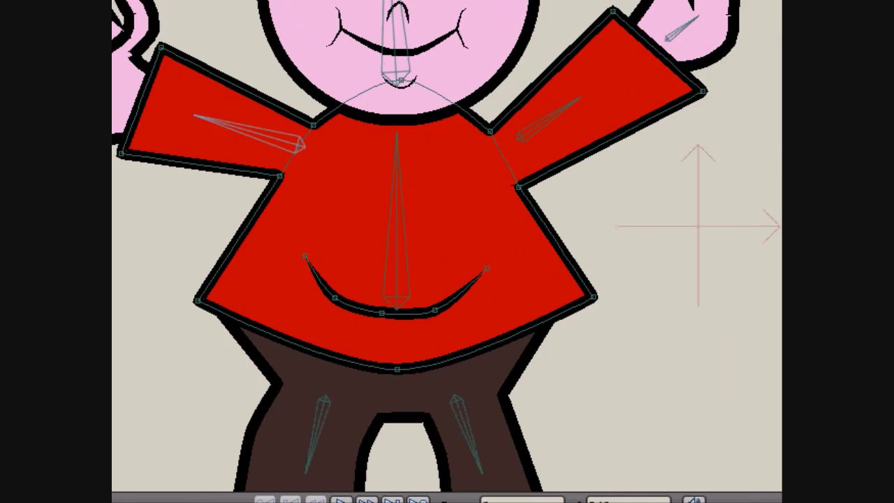
Step: On the bone layer, replace the short bone in each hand with a longer one running from the sleeve cuff toward the fingers
click(697, 227)
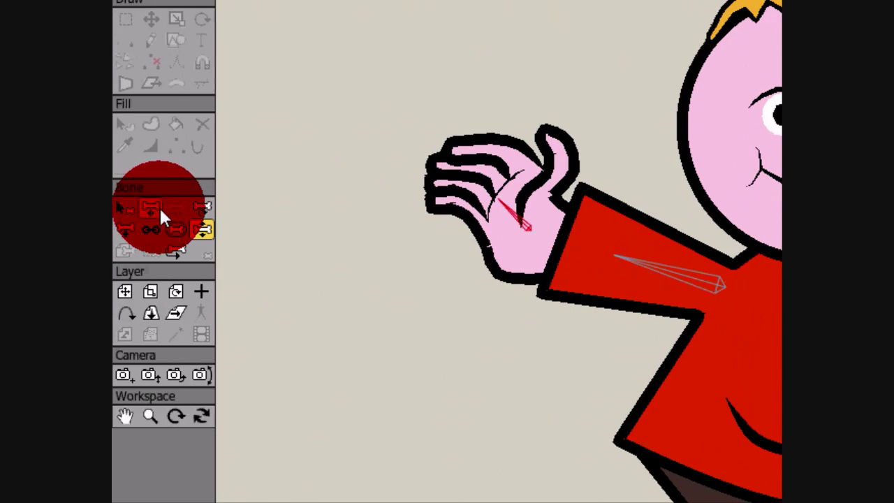
click(149, 208)
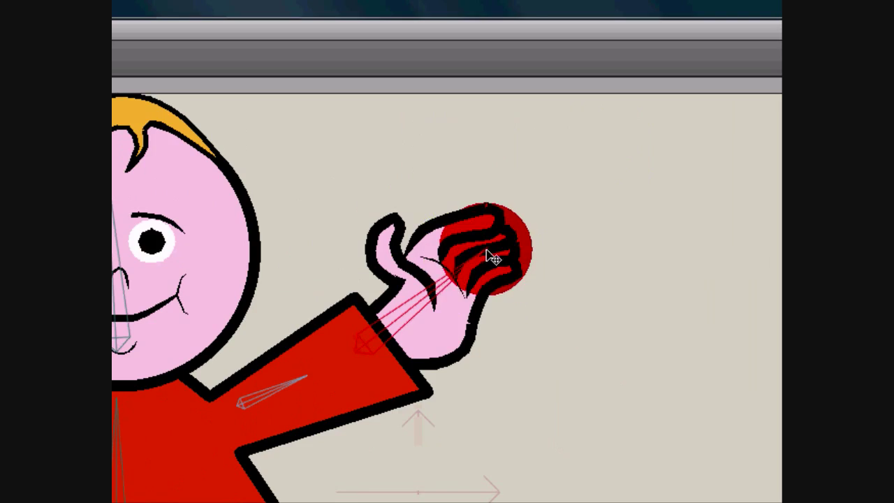
click(202, 355)
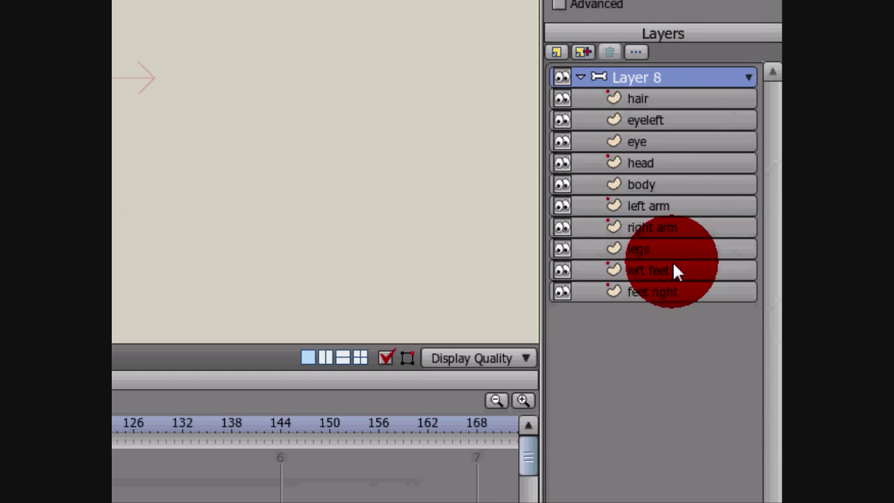
Step: Bind the left arm layer to the longer bone in the left-hand hand
click(681, 206)
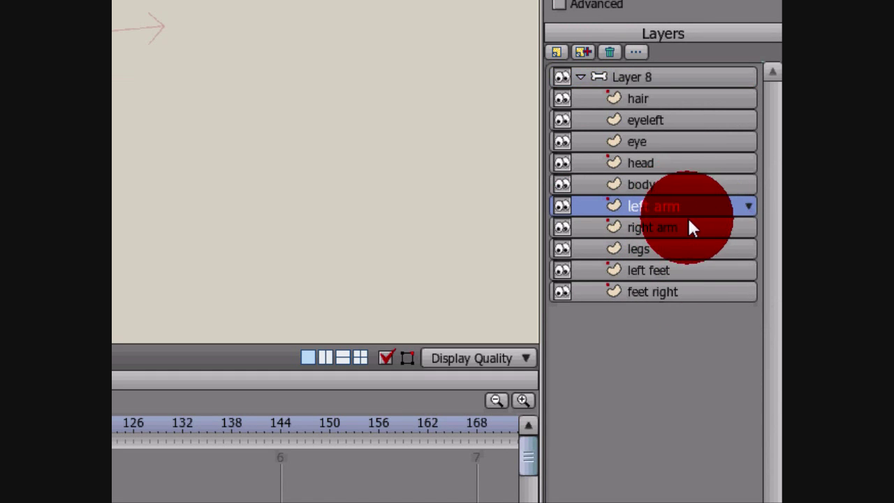
click(688, 226)
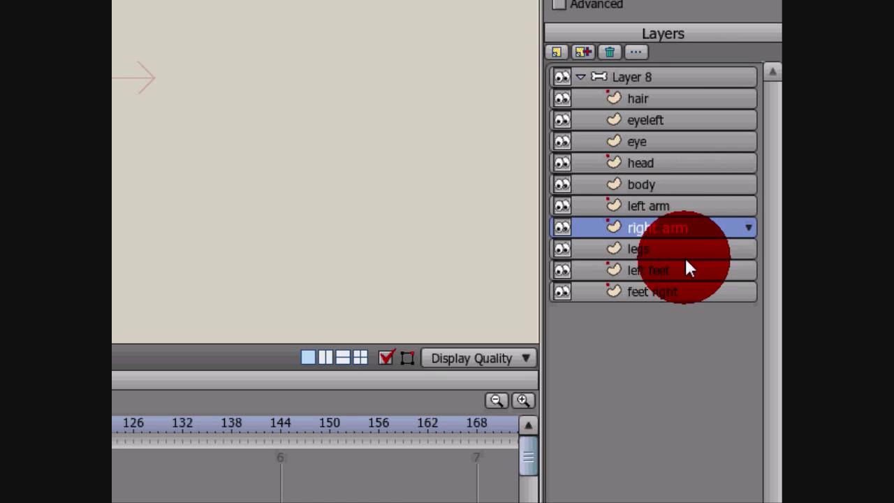
click(668, 207)
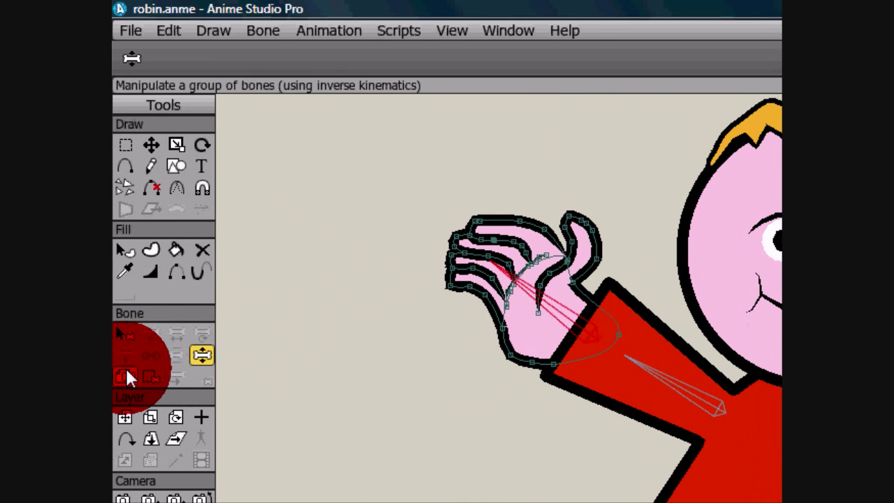
click(126, 376)
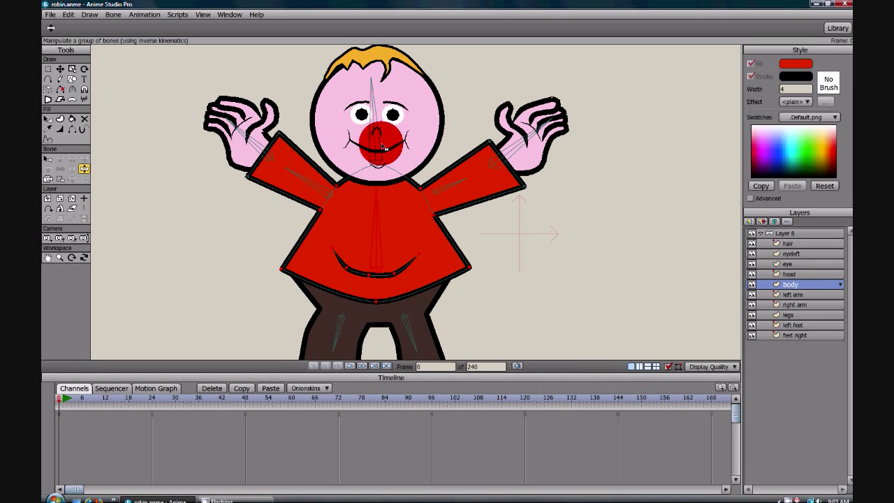
Step: Test the body layer's binding by swinging the torso bone to both sides
drag(375, 216, 404, 196)
scroll(413, 213, down, 5)
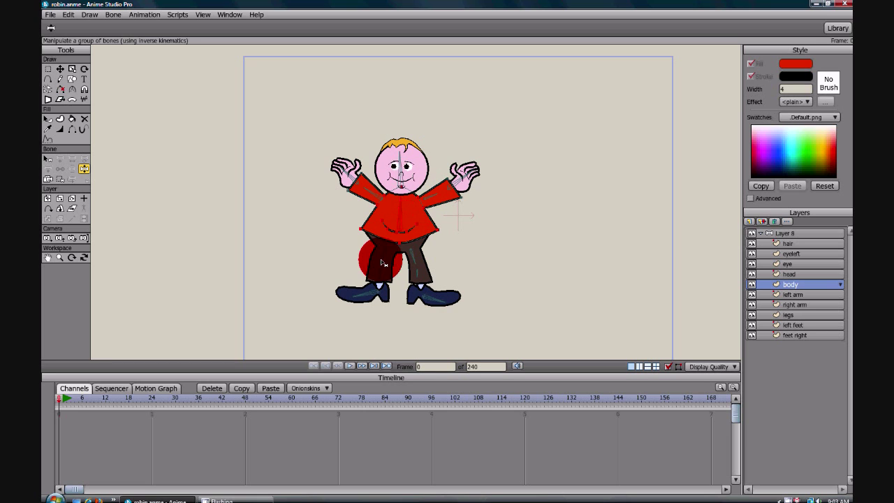
drag(401, 209, 373, 222)
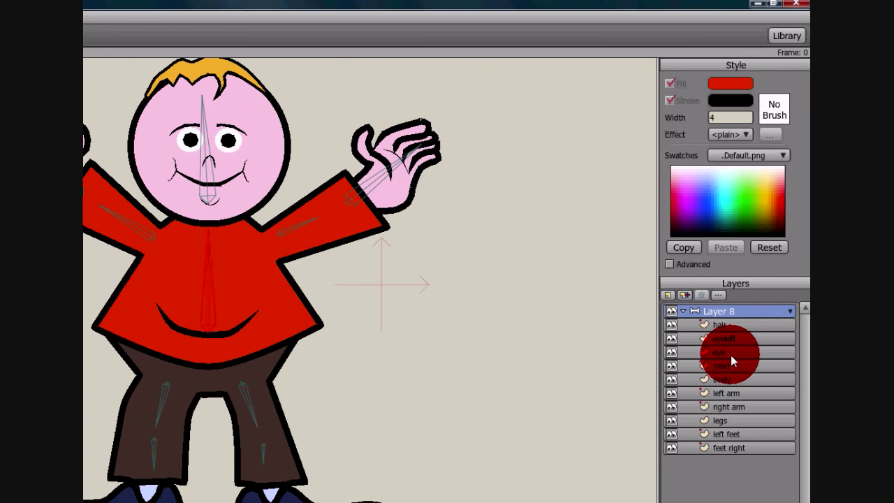
Step: Bind the eye and eyeleft layers to the head bone
click(730, 354)
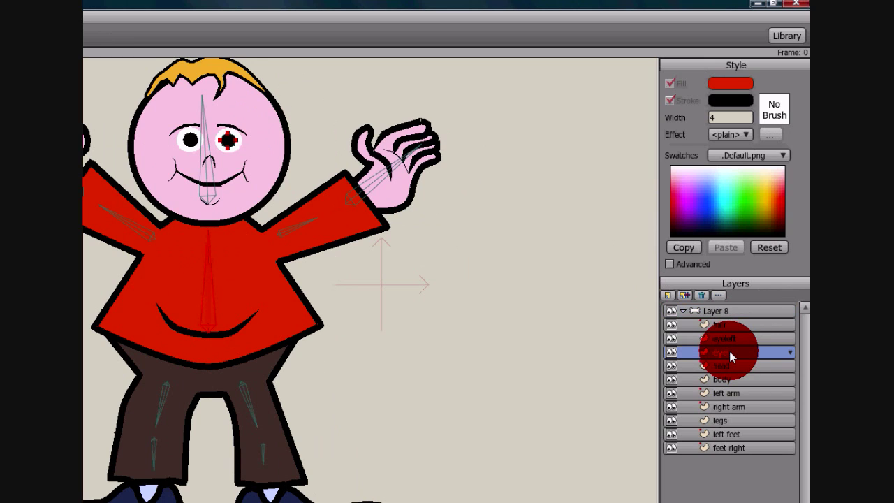
click(725, 340)
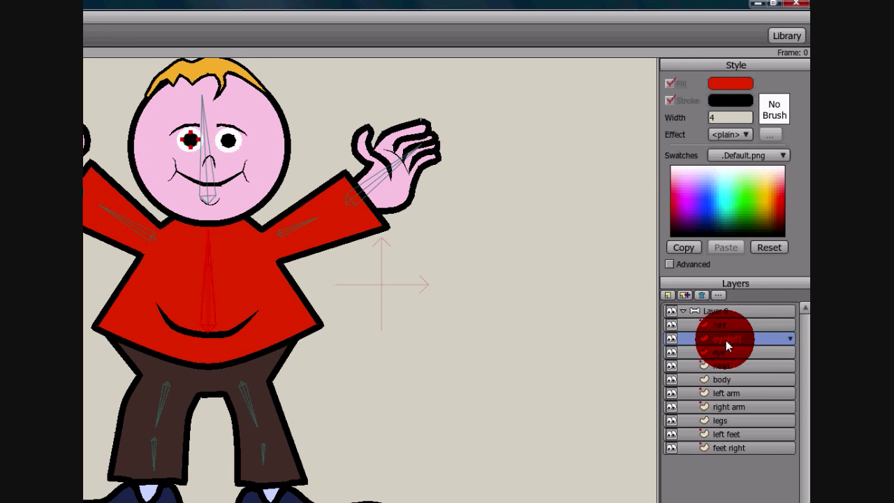
click(727, 354)
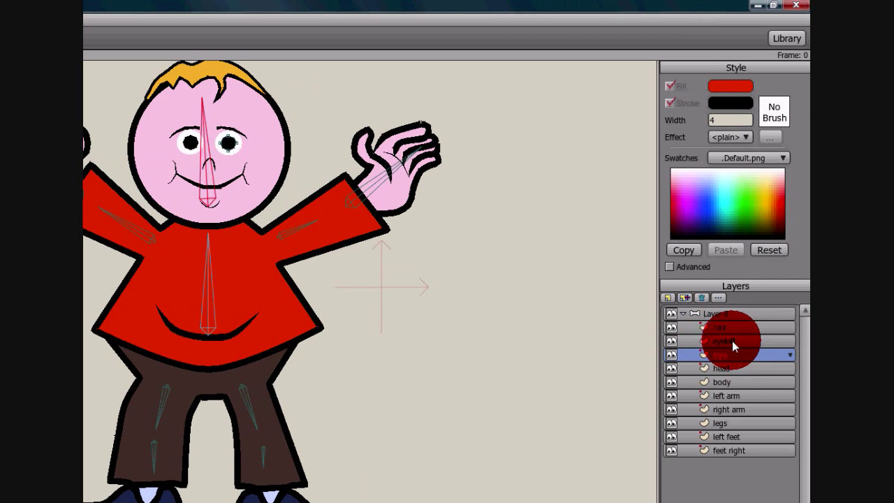
click(732, 341)
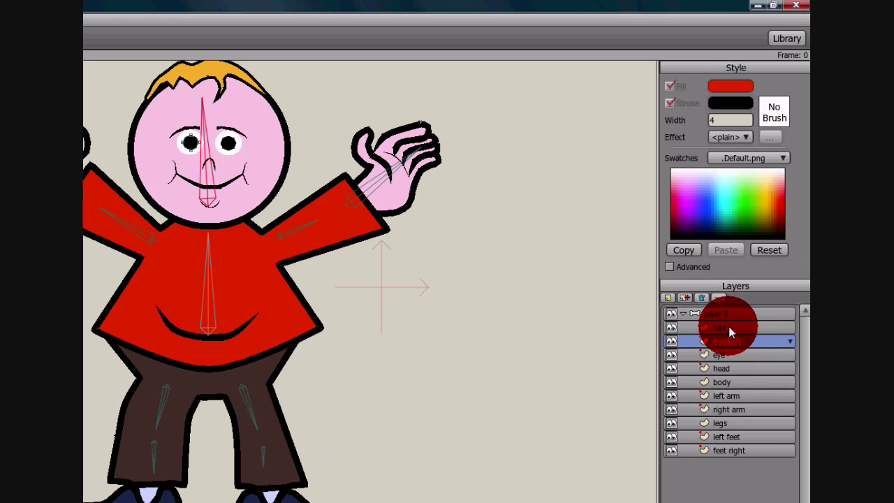
Step: Check the bone bindings of the hair and head layers and test them by tilting the head bone
click(728, 326)
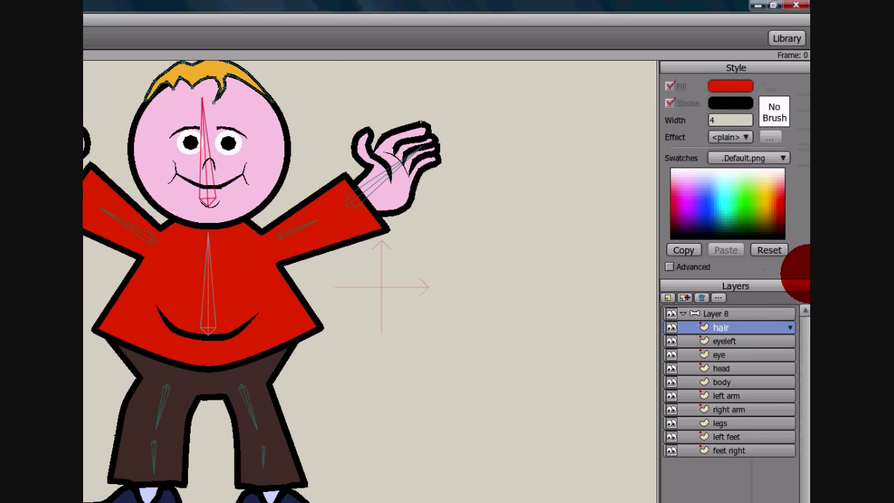
click(744, 367)
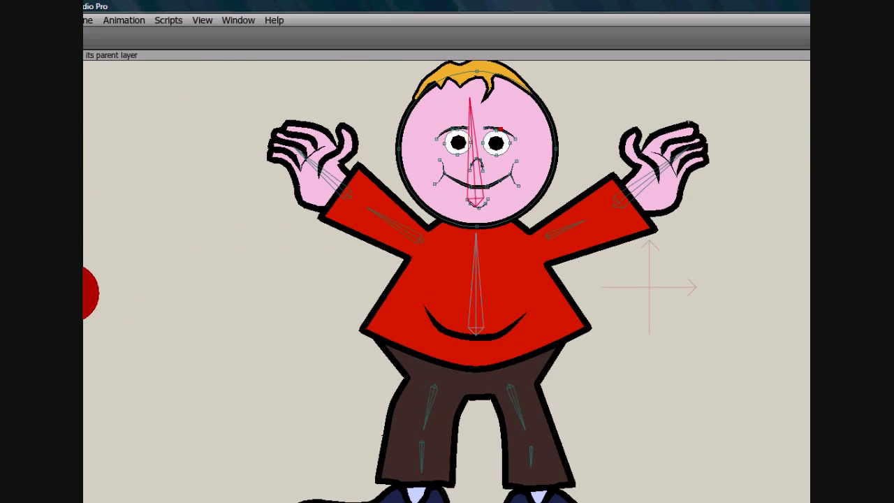
click(140, 228)
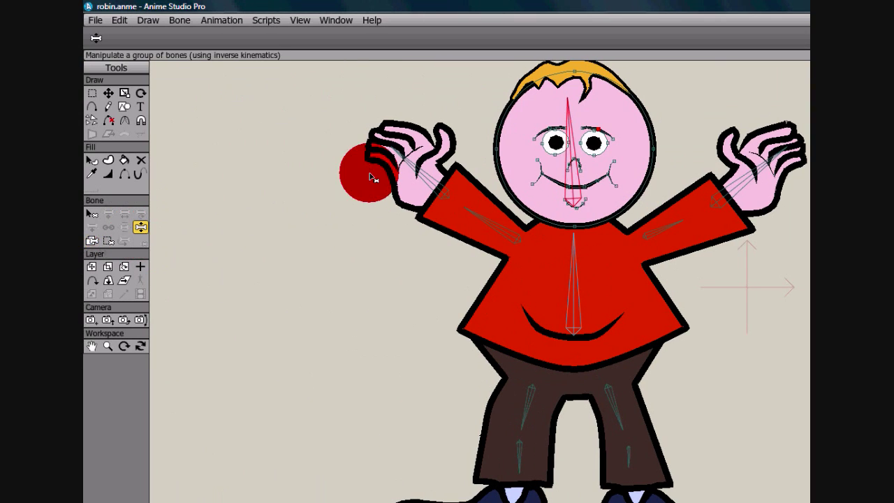
drag(607, 127, 567, 120)
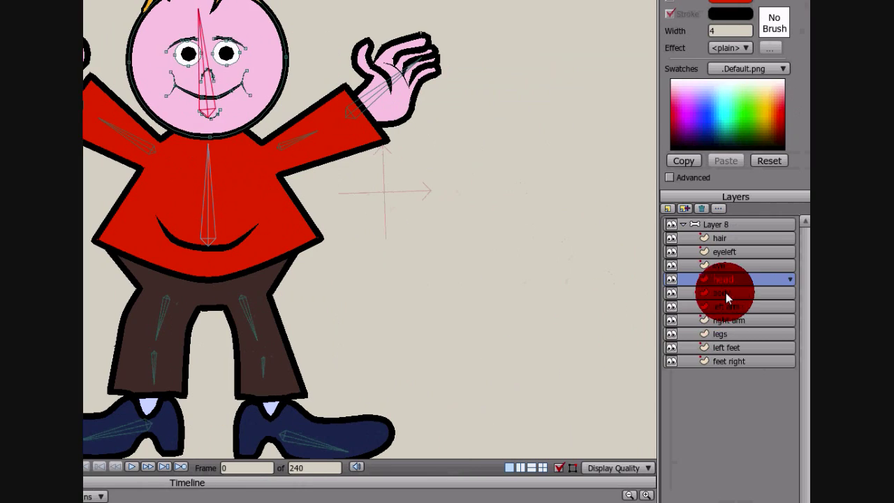
Step: Add a short vertical hip bone below the torso bone, running from the sweater's hem down to the crotch
click(726, 293)
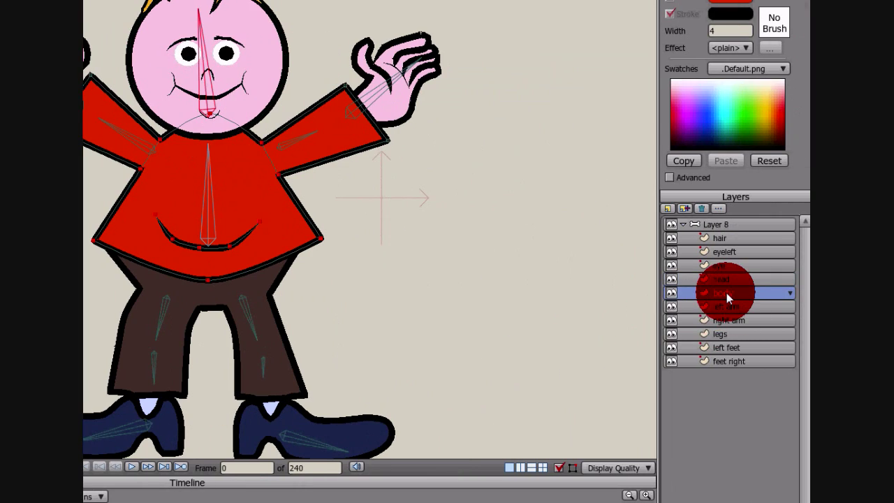
click(733, 334)
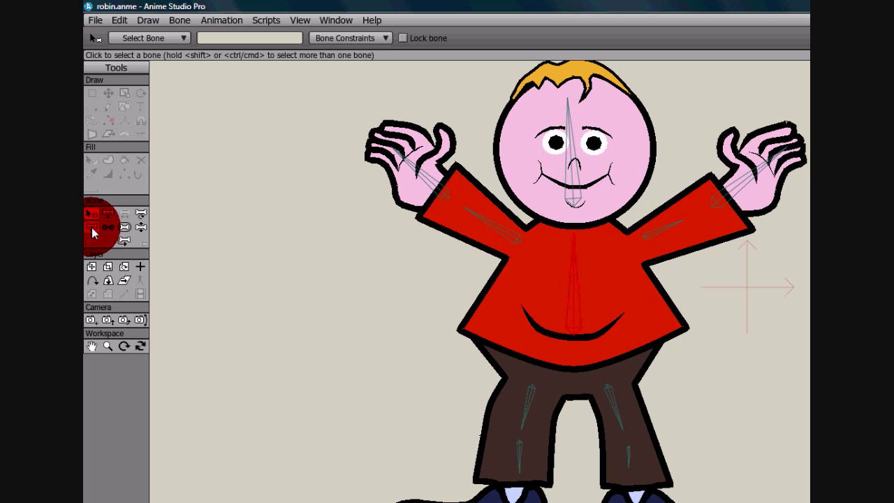
click(91, 227)
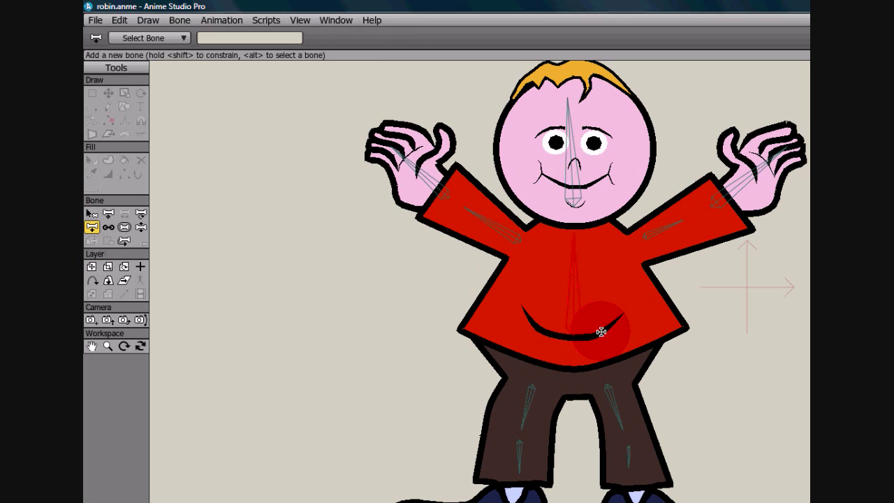
drag(574, 345, 574, 384)
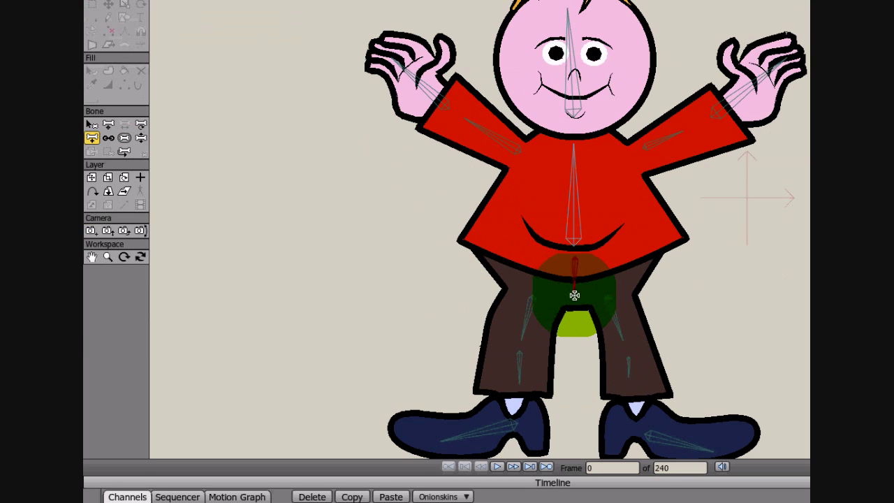
drag(575, 299, 573, 297)
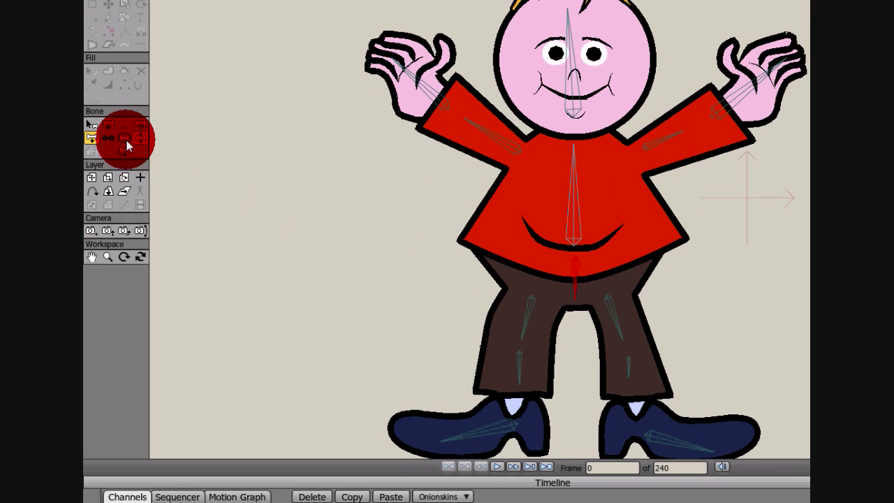
Step: Reparent both thigh bones to the new hip bone
click(91, 124)
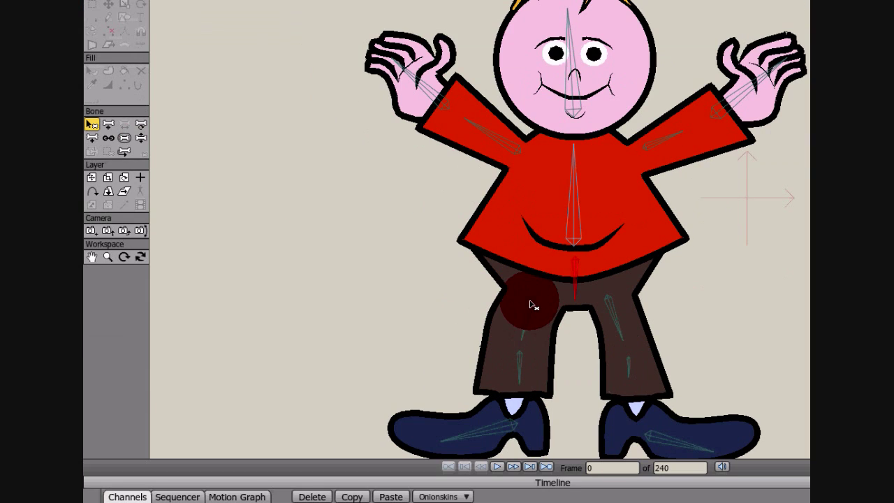
click(531, 305)
click(107, 139)
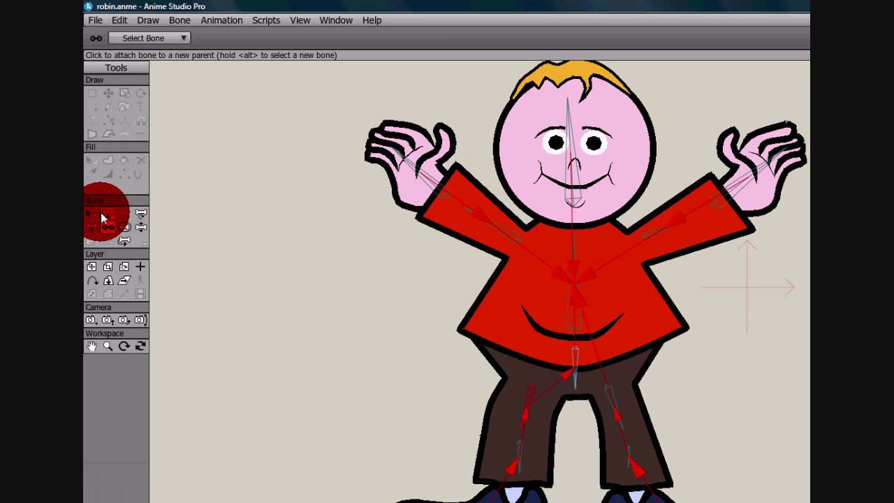
click(92, 124)
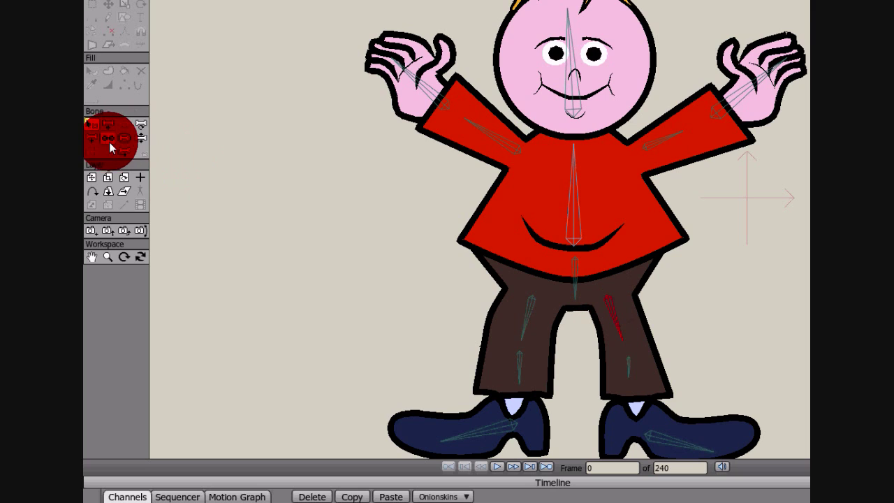
click(109, 137)
click(575, 270)
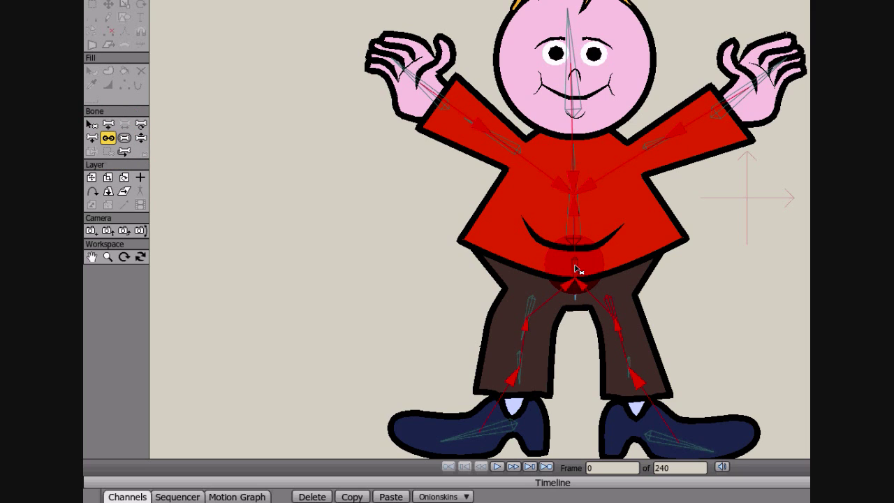
Step: Try to attach the torso bone to the new hip bone
click(92, 123)
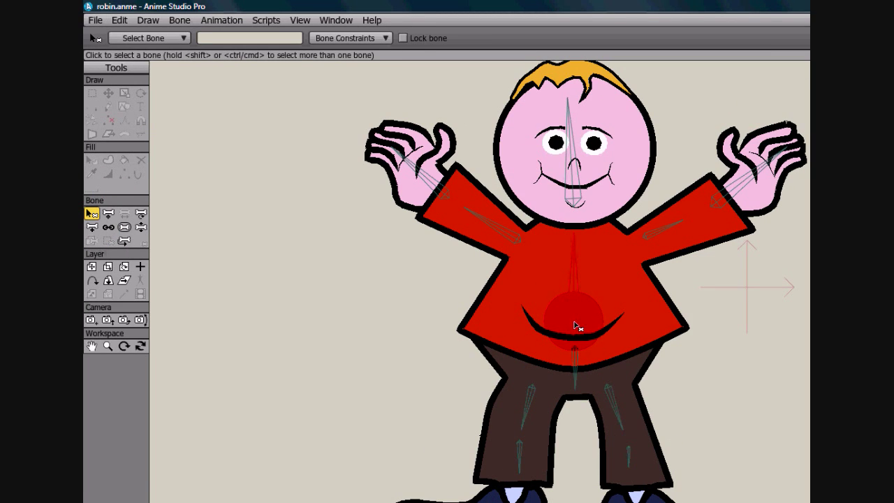
click(109, 226)
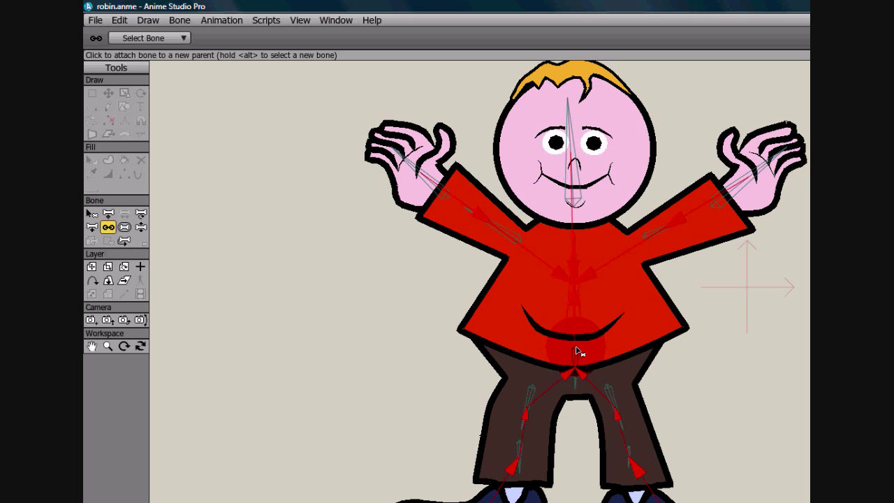
scroll(576, 352, up, 3)
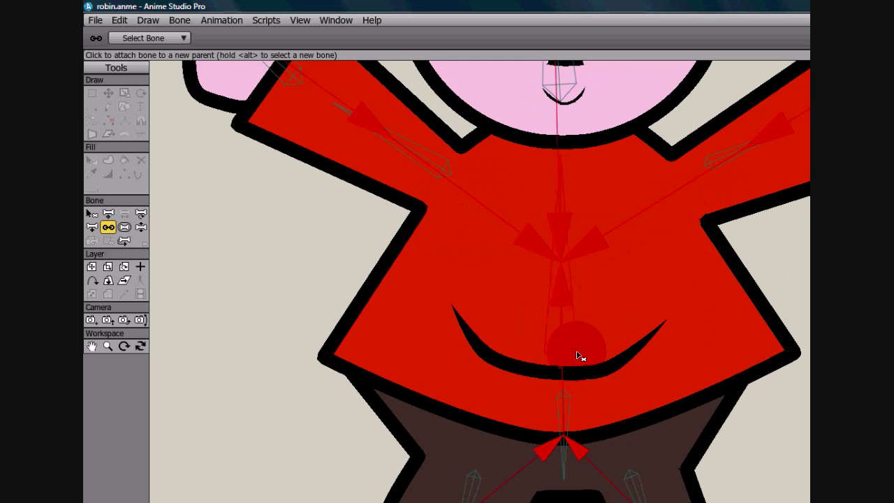
drag(585, 332, 558, 192)
click(558, 188)
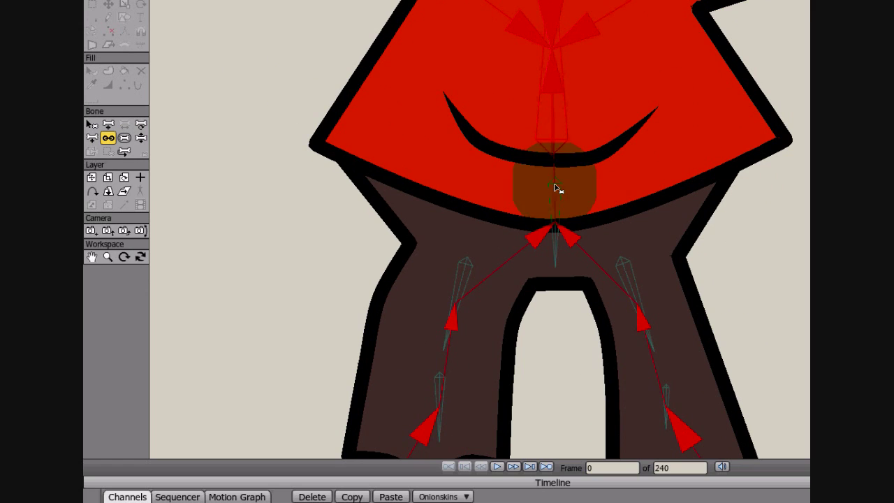
click(559, 184)
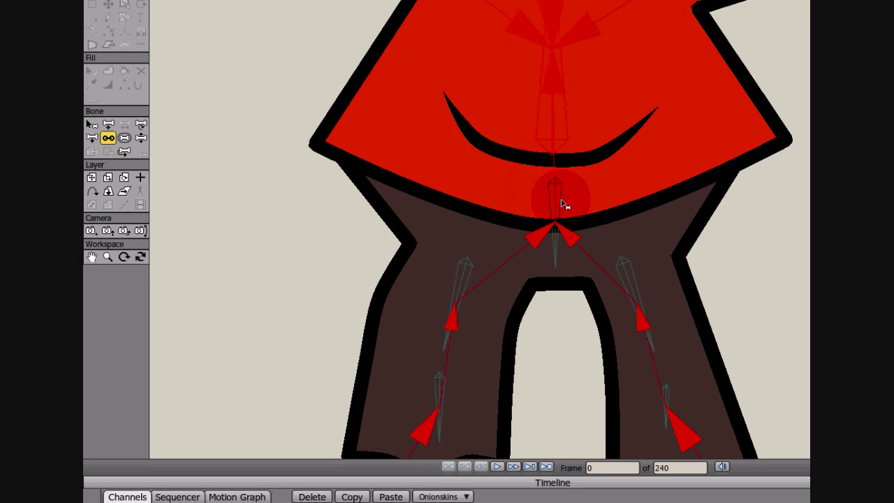
click(555, 250)
Step: Reselect the hip and torso bones and retry making the hip bone the torso bone's parent
click(94, 127)
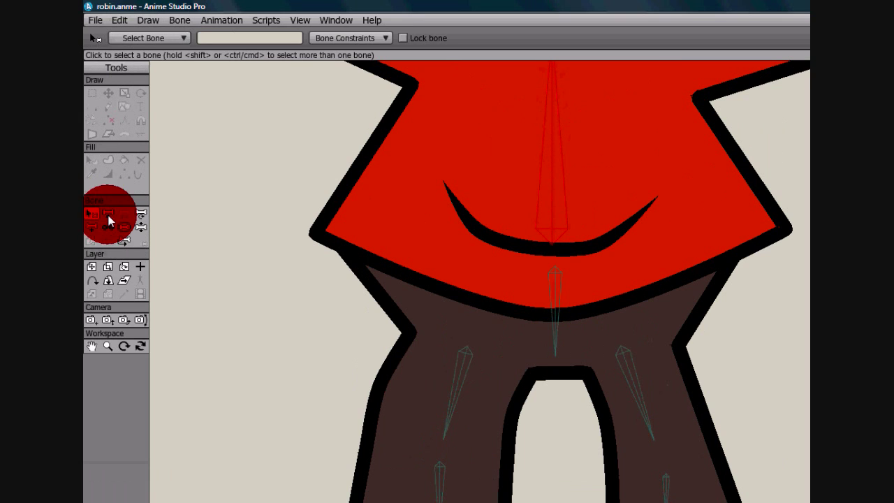
click(558, 276)
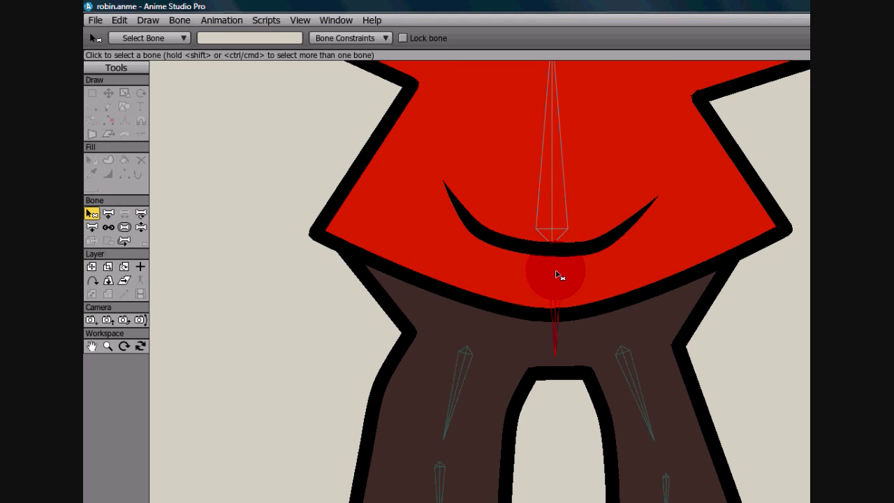
click(551, 226)
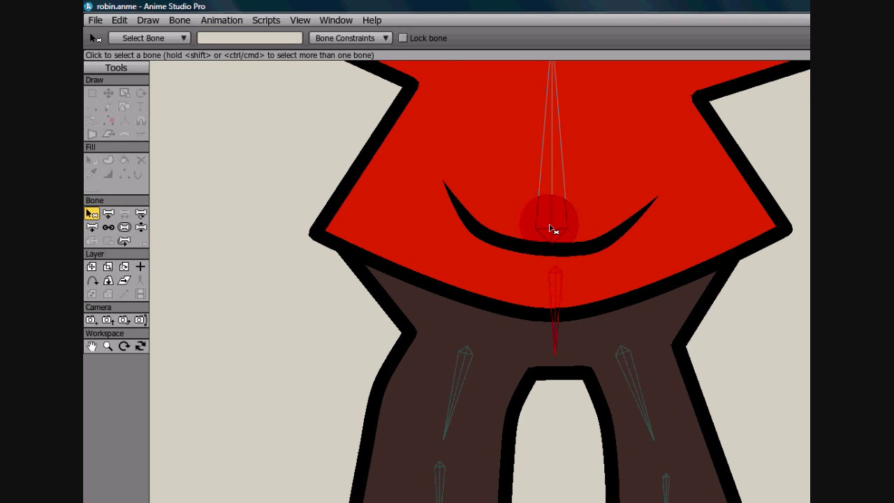
click(107, 227)
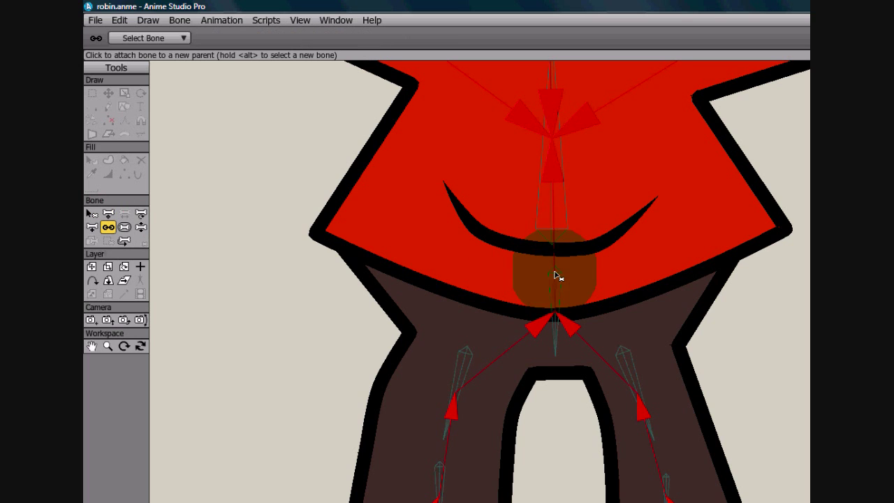
click(557, 347)
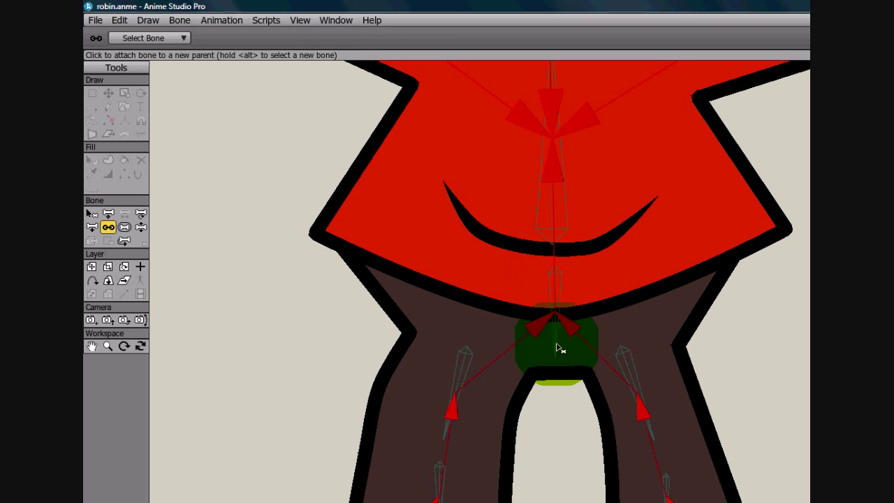
scroll(557, 347, up, 3)
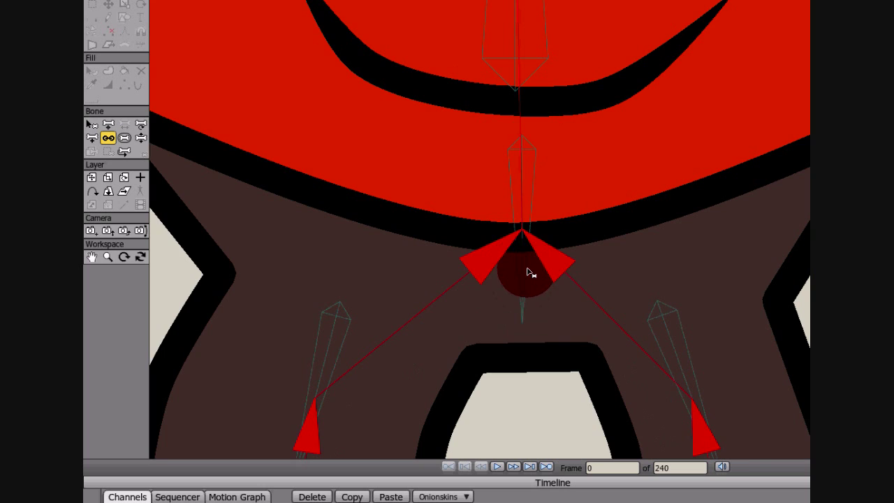
scroll(527, 270, down, 5)
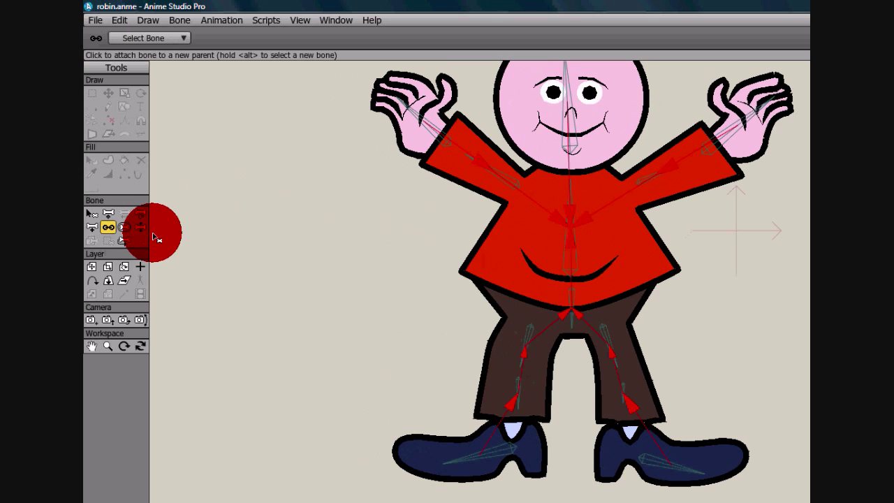
Step: Attach the torso bone to the hip bone, and the right-hand upper arm and head bones to the torso bone
click(92, 213)
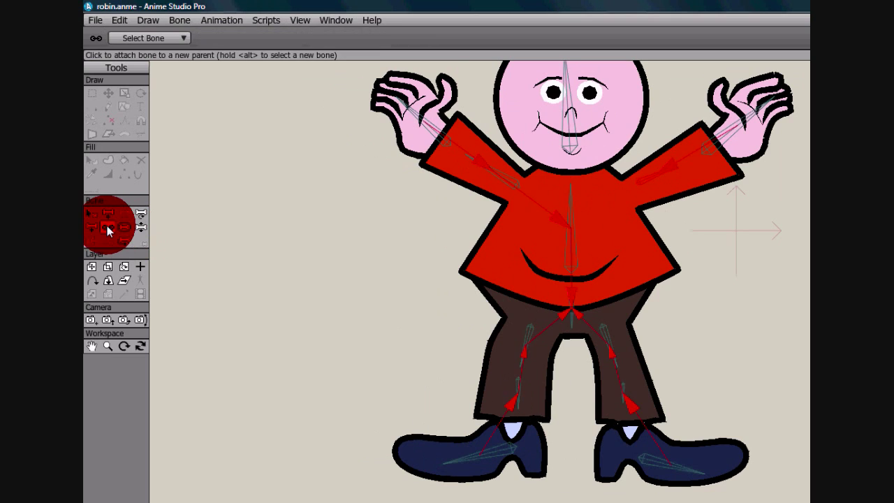
click(535, 230)
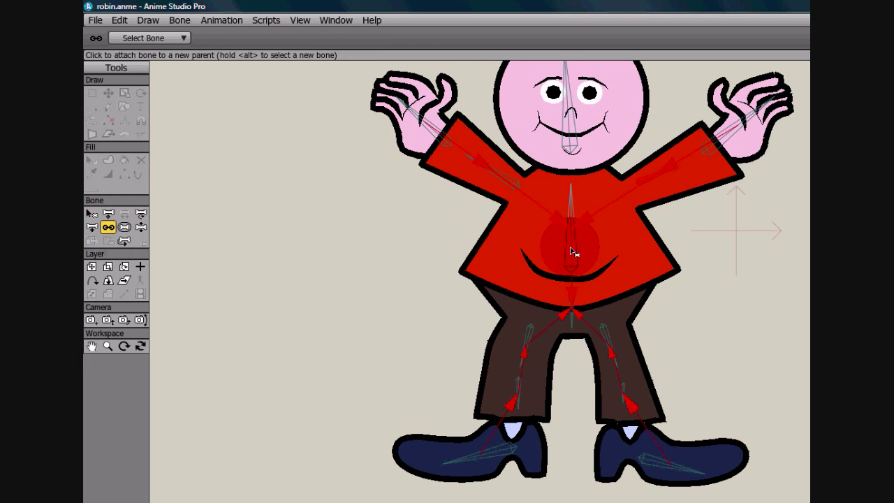
click(96, 232)
click(93, 214)
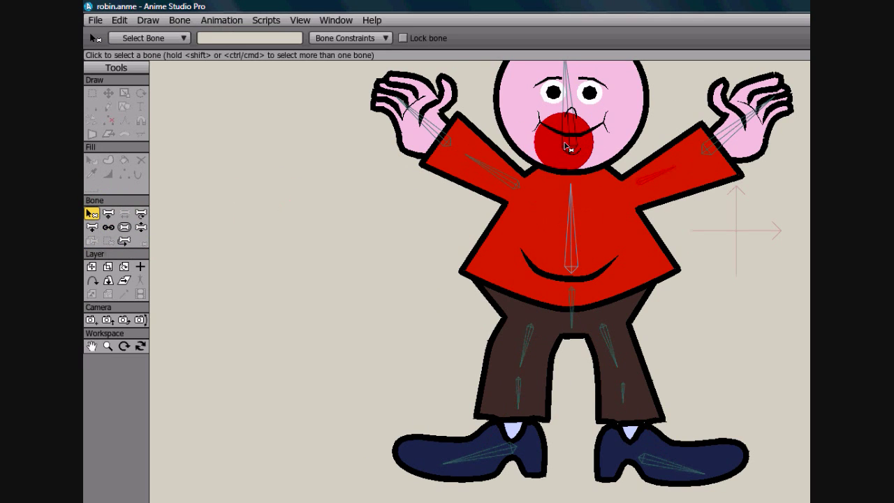
key(Return)
click(572, 129)
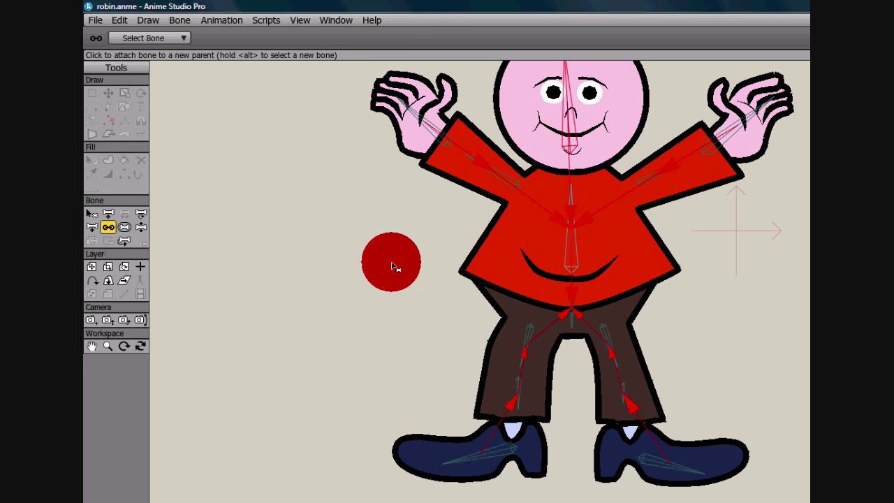
Step: Bind the body layer's sweater points to the torso bone
scroll(306, 263, down, 2)
click(718, 291)
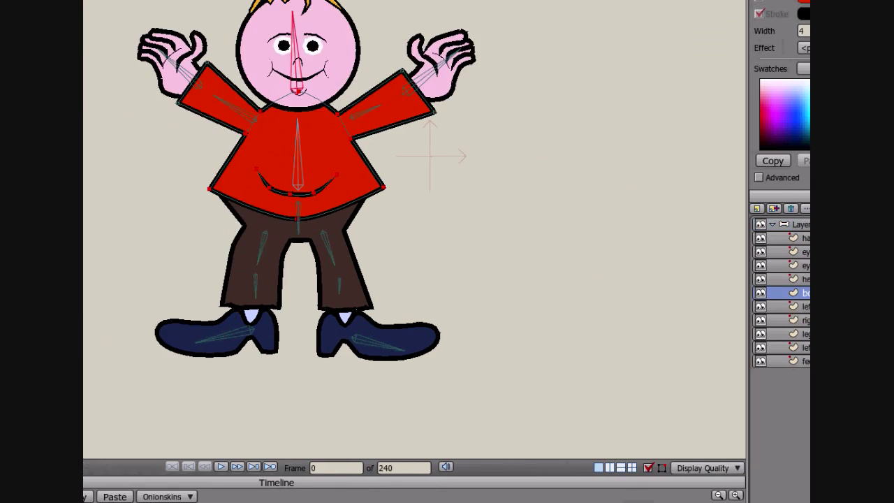
click(94, 202)
click(115, 173)
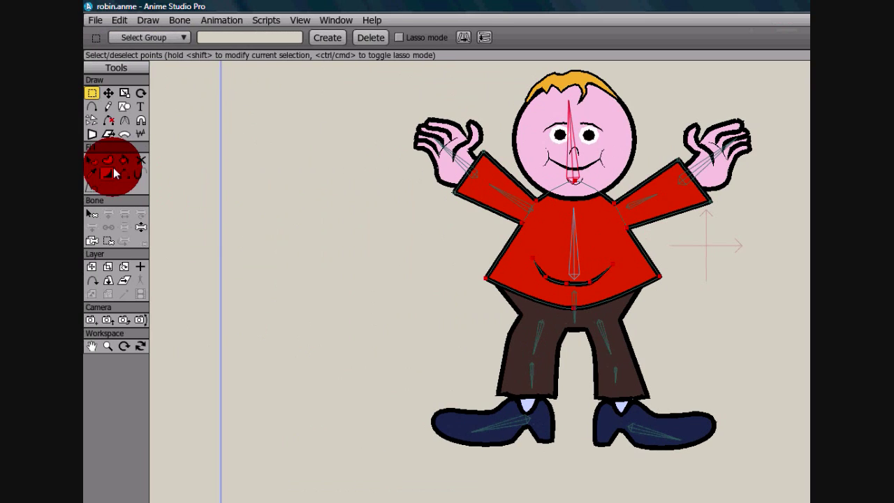
click(95, 216)
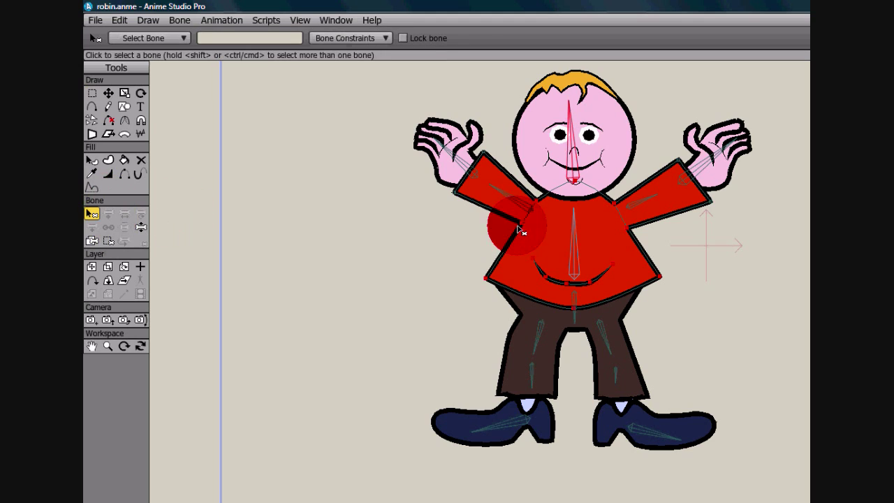
click(386, 230)
click(99, 242)
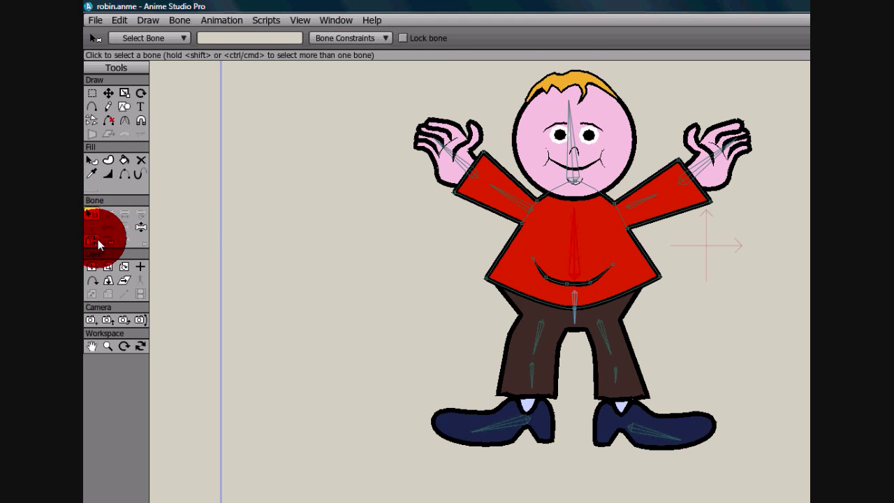
click(113, 241)
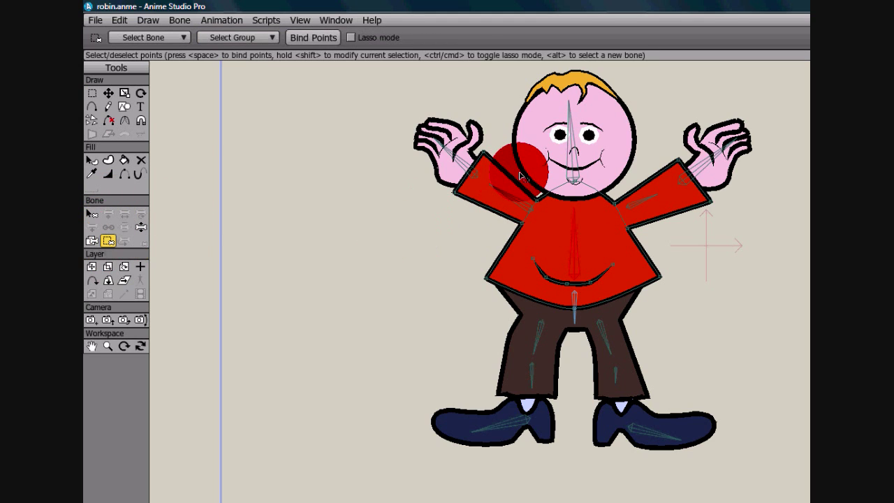
mouse_move(527, 176)
mouse_down()
mouse_move(488, 213)
mouse_move(483, 295)
mouse_move(617, 319)
mouse_move(652, 220)
mouse_up()
mouse_move(447, 150)
mouse_down()
mouse_move(442, 167)
mouse_move(484, 200)
mouse_up()
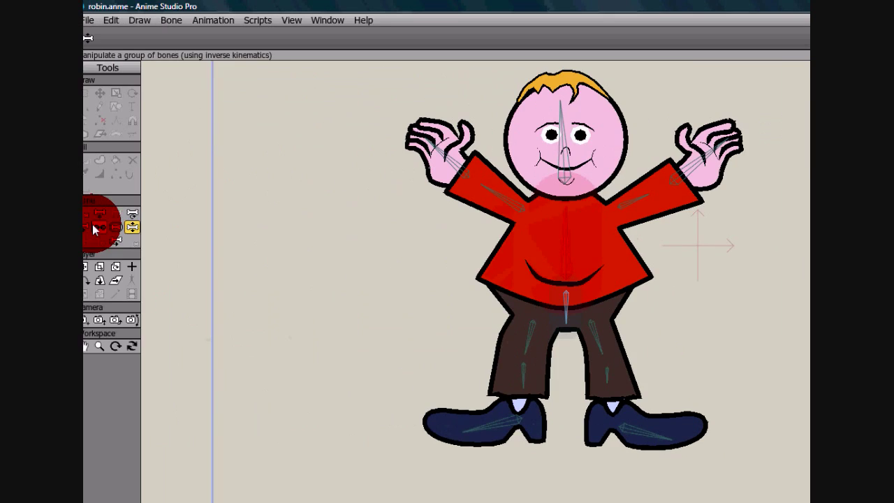
Step: Reduce the bone strength of the torso and hip bones to 0
click(123, 227)
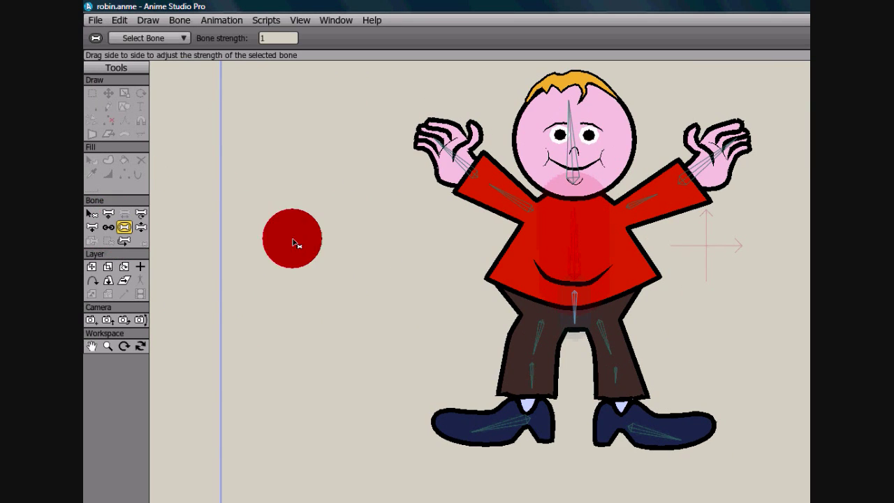
click(541, 254)
drag(546, 257, 391, 257)
drag(579, 309, 354, 314)
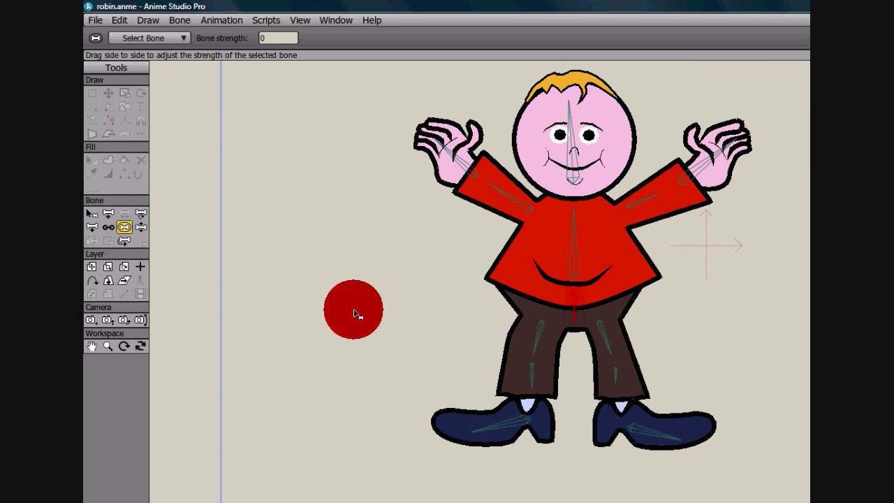
Step: Test the rig by swinging the torso, head and left-hand upper arm bones
click(140, 227)
drag(601, 254, 576, 259)
mouse_move(560, 152)
mouse_down()
mouse_move(580, 153)
mouse_move(561, 148)
mouse_up()
mouse_move(500, 194)
mouse_down()
mouse_move(497, 219)
mouse_move(501, 197)
mouse_up()
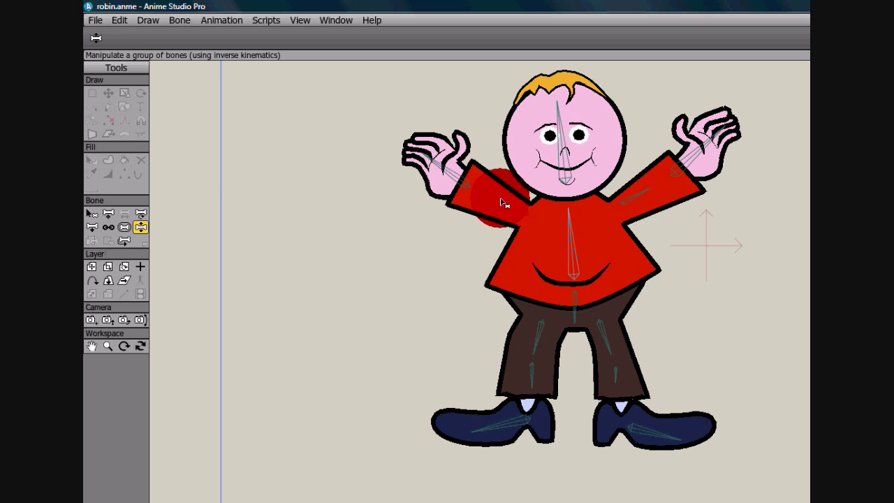